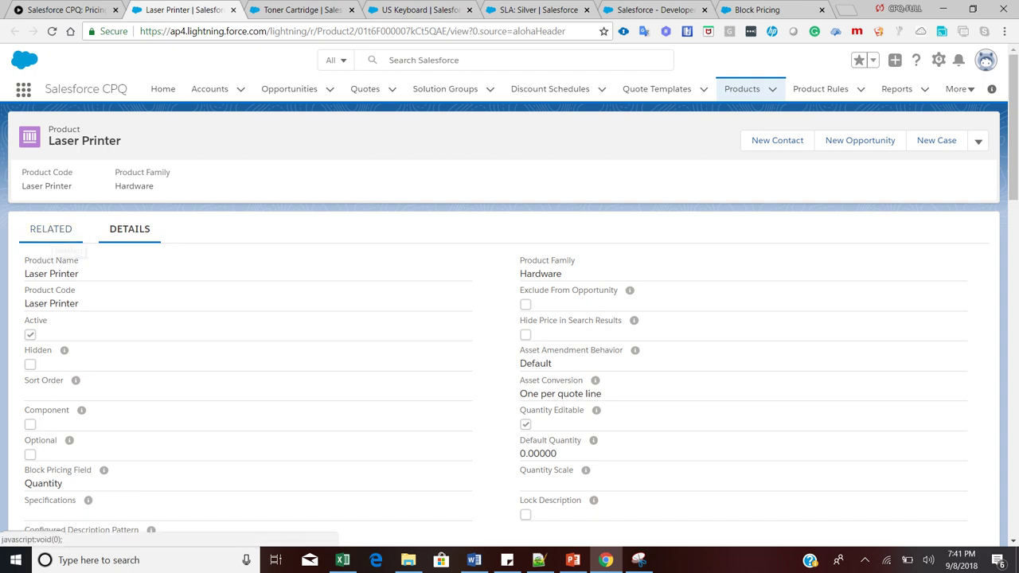
# Step: Examine the Pricing Method in the Laser Printer product's details
pyautogui.click(51, 229)
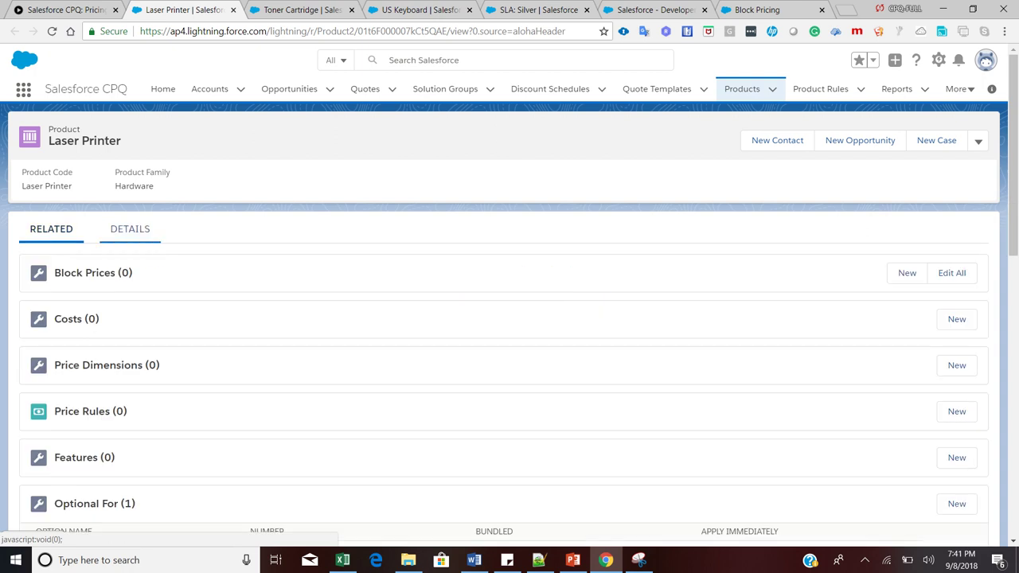
pyautogui.click(130, 228)
pyautogui.scroll(-7, 509, 318)
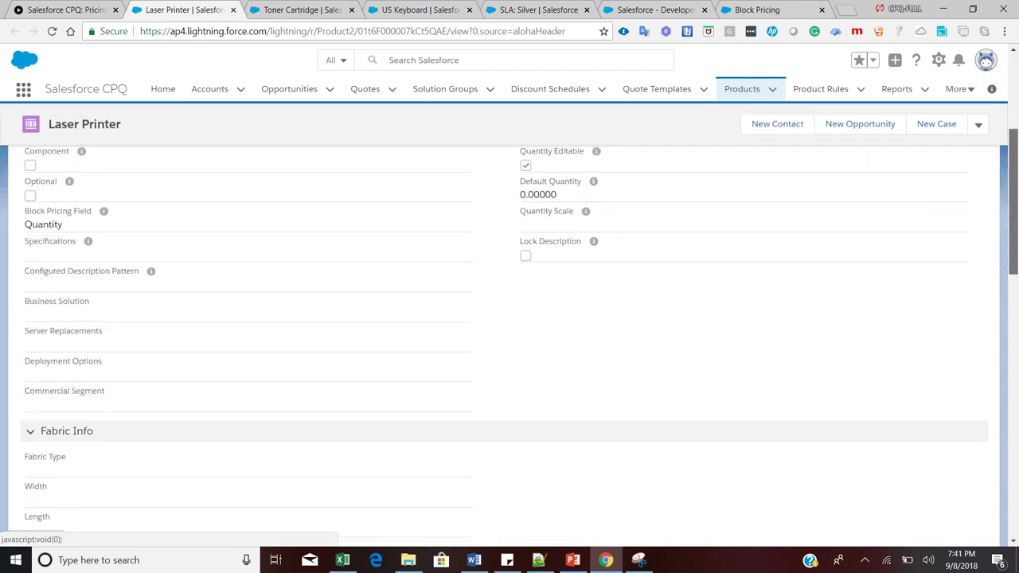
pyautogui.scroll(-2, 510, 319)
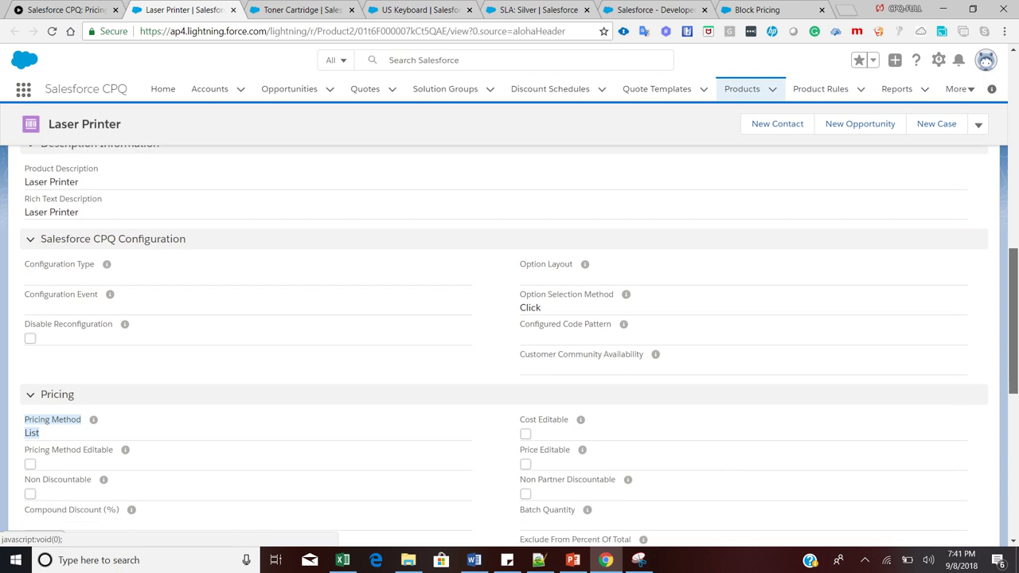
pyautogui.moveTo(41, 433); pyautogui.dragTo(23, 420)
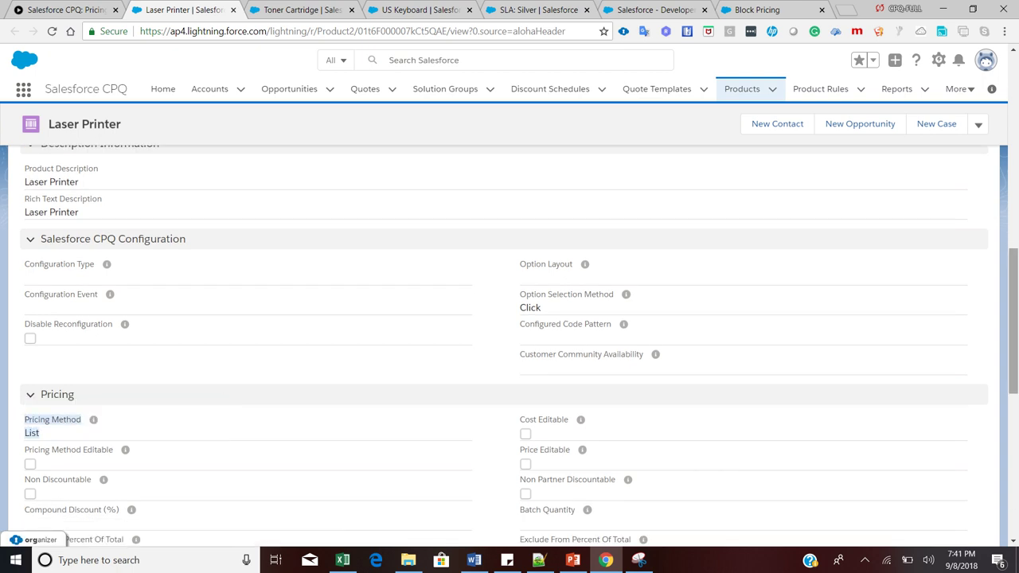
# Step: Examine the Laser Printer's related lists, including its list prices in the Standard Price Book and Standard price books
pyautogui.moveTo(1013, 319); pyautogui.dragTo(1013, 125)
pyautogui.click(51, 229)
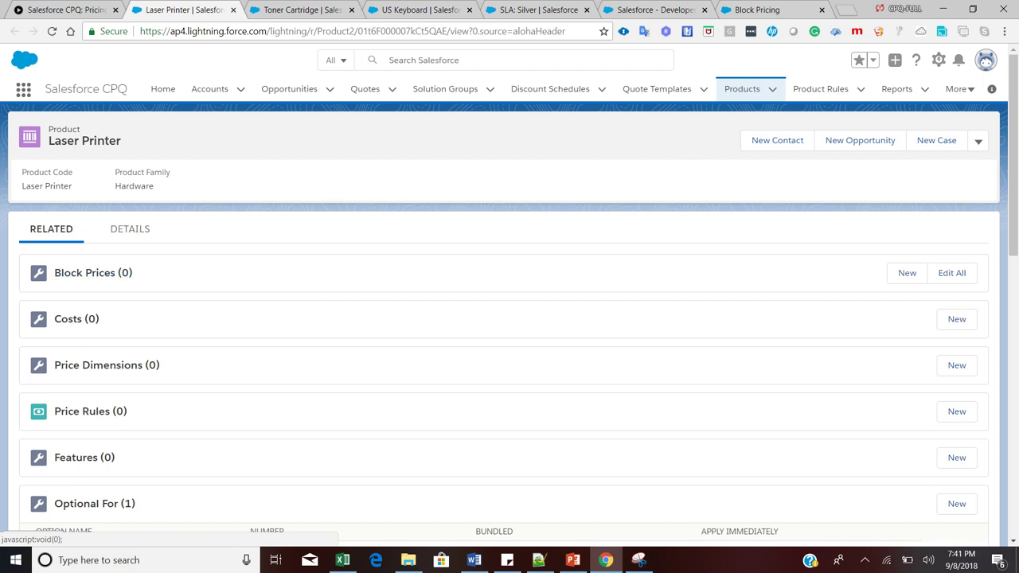
pyautogui.scroll(-8, 509, 335)
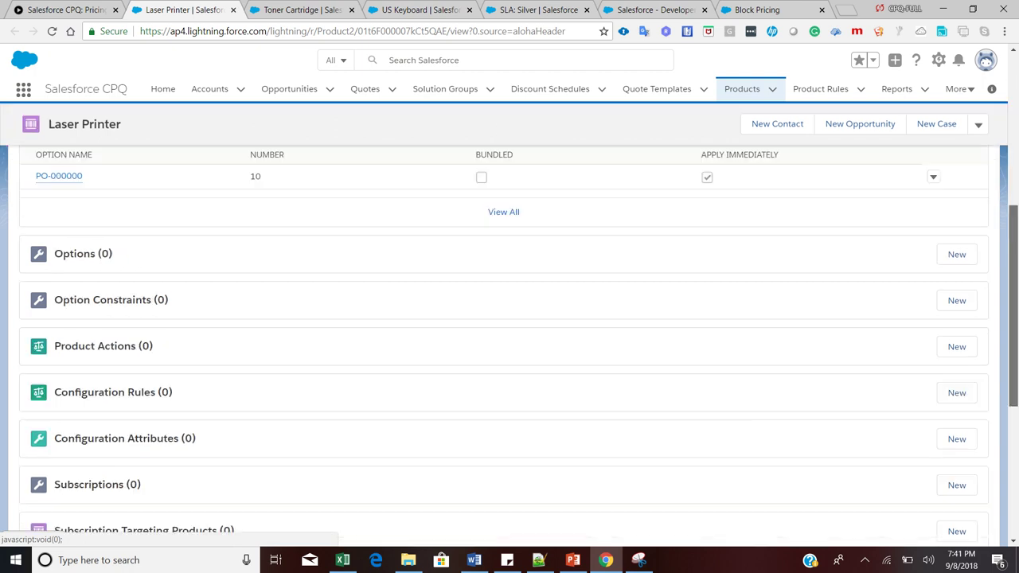
pyautogui.scroll(-1, 510, 334)
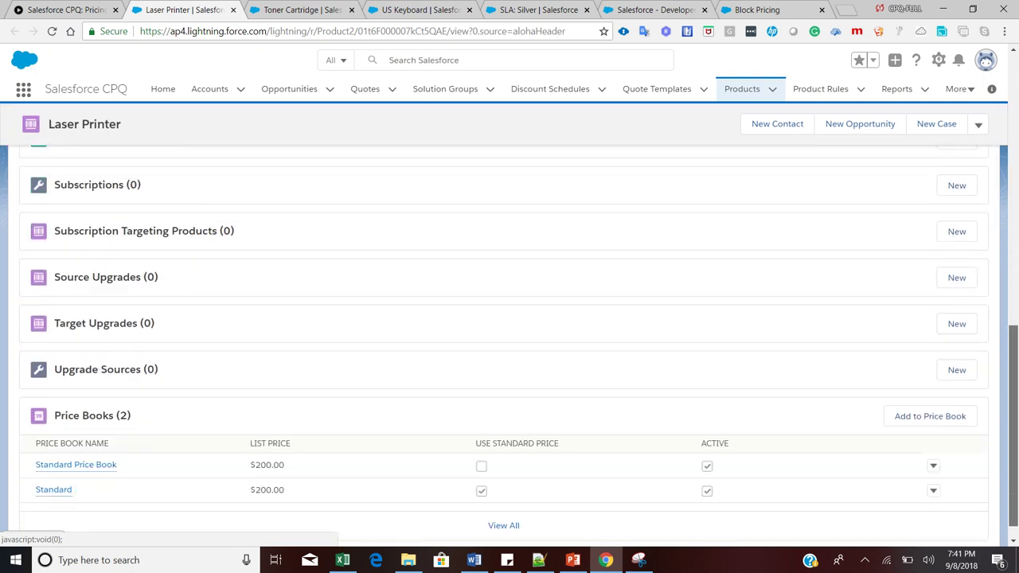
pyautogui.scroll(2, 509, 334)
pyautogui.scroll(4, 510, 334)
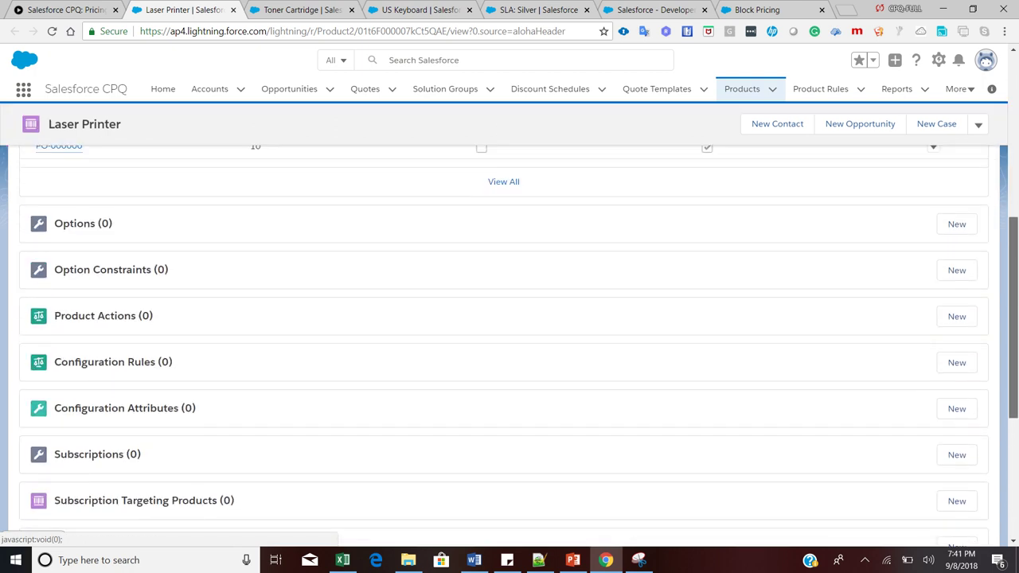
pyautogui.scroll(3, 509, 334)
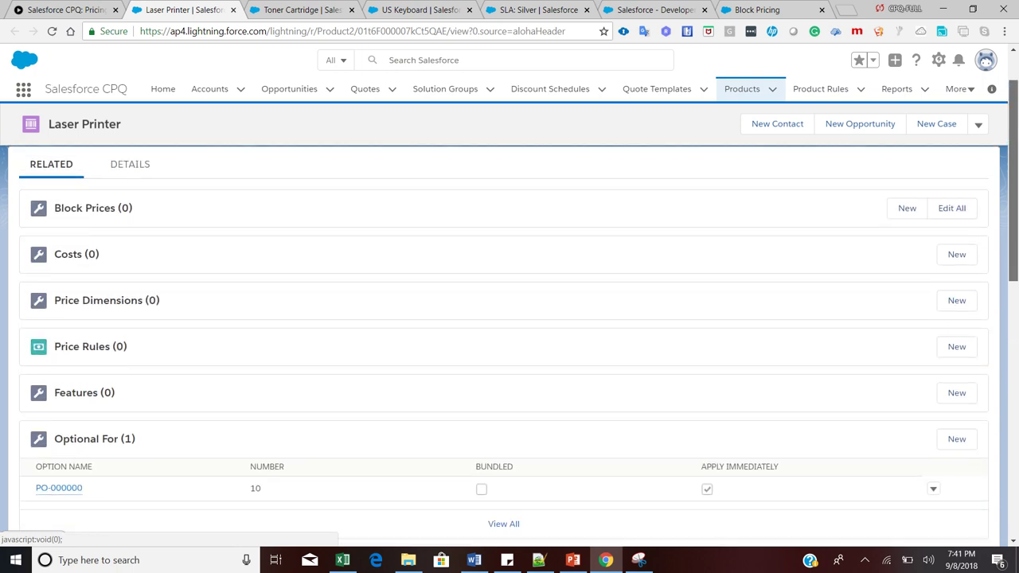
pyautogui.scroll(-3, 510, 335)
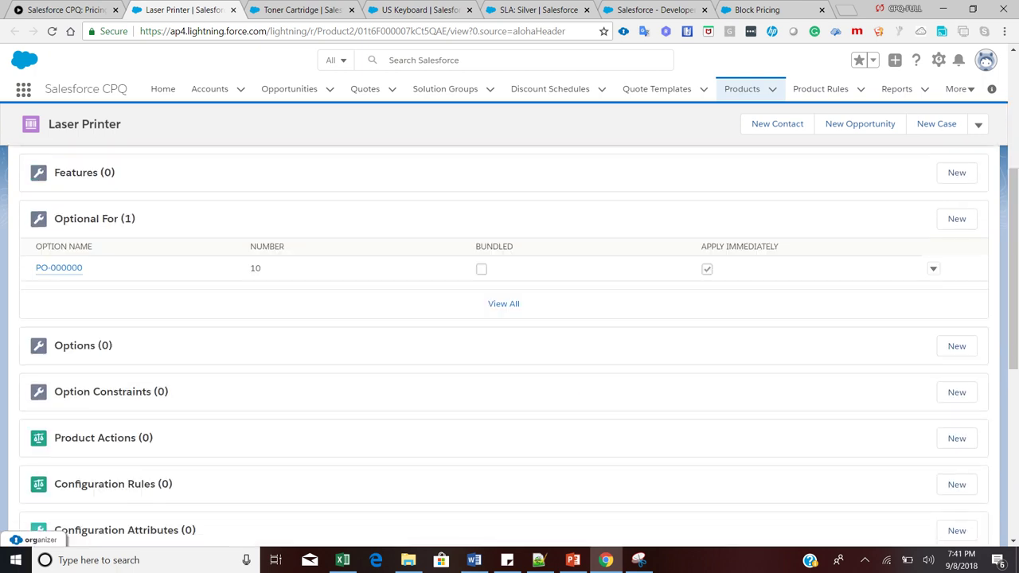
pyautogui.scroll(-5, 509, 334)
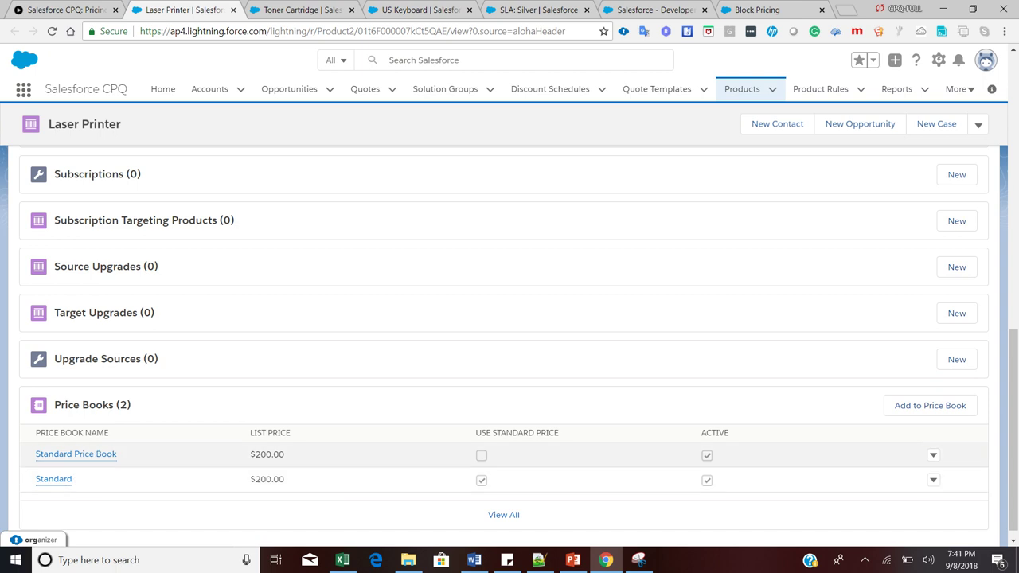
pyautogui.moveTo(284, 479); pyautogui.dragTo(250, 479)
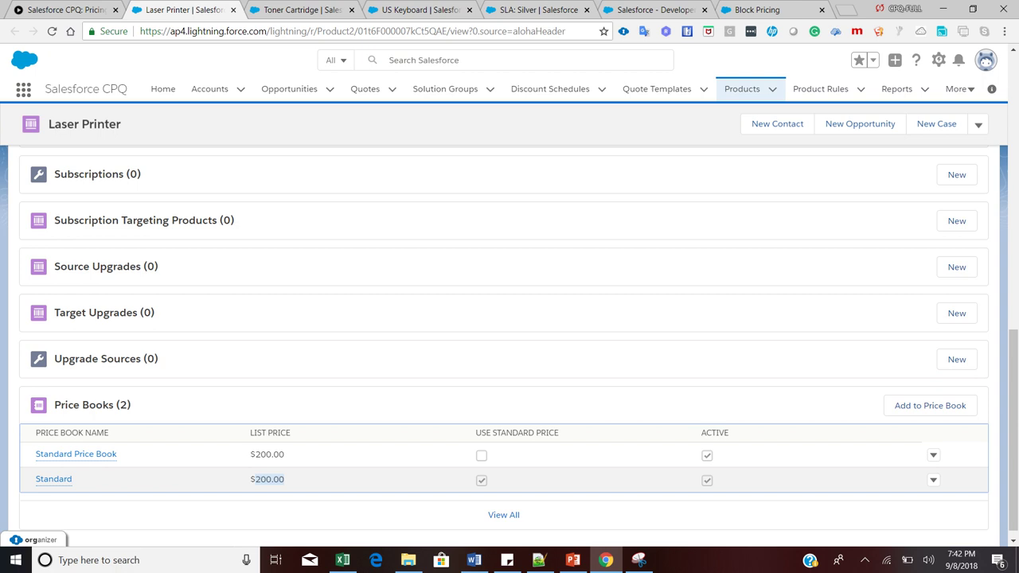
pyautogui.moveTo(1012, 398); pyautogui.dragTo(1012, 123)
# Step: Switch to the Toner Cartridge product and examine the pricing settings in its details
pyautogui.hotkey('ctrl', 'Tab')
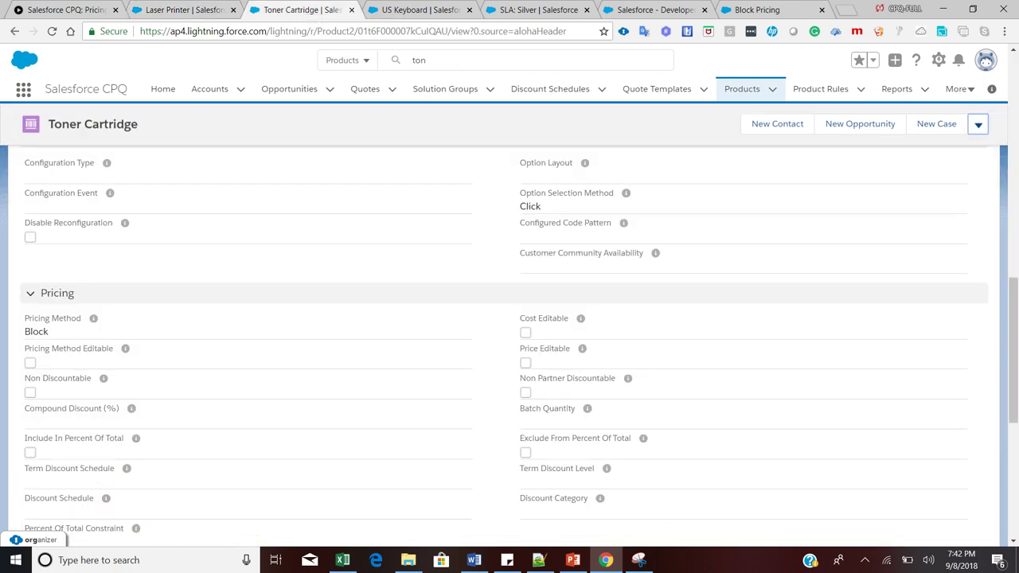
pyautogui.moveTo(140, 125); pyautogui.dragTo(48, 125)
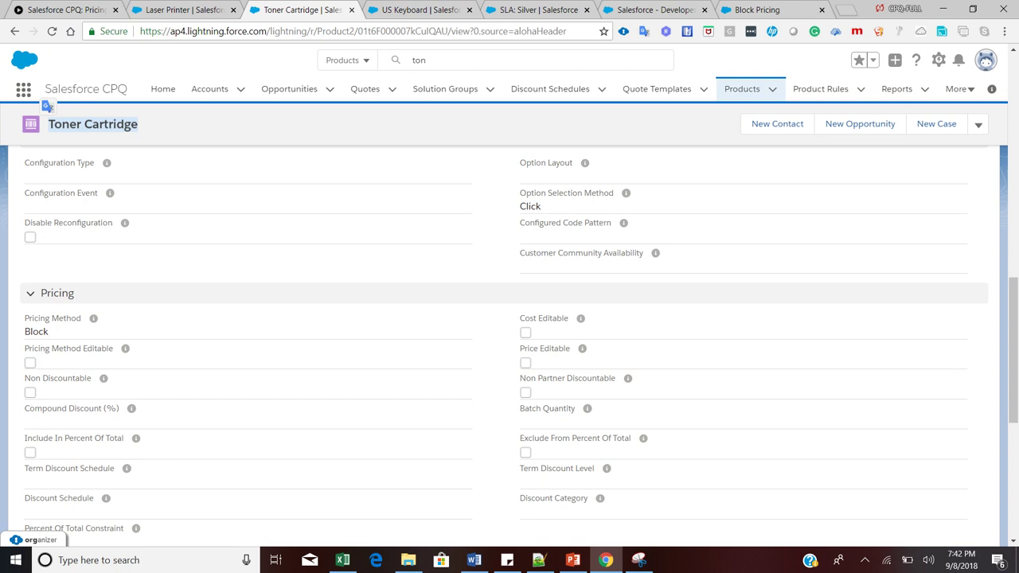
pyautogui.tripleClick(565, 223)
pyautogui.scroll(10, 509, 348)
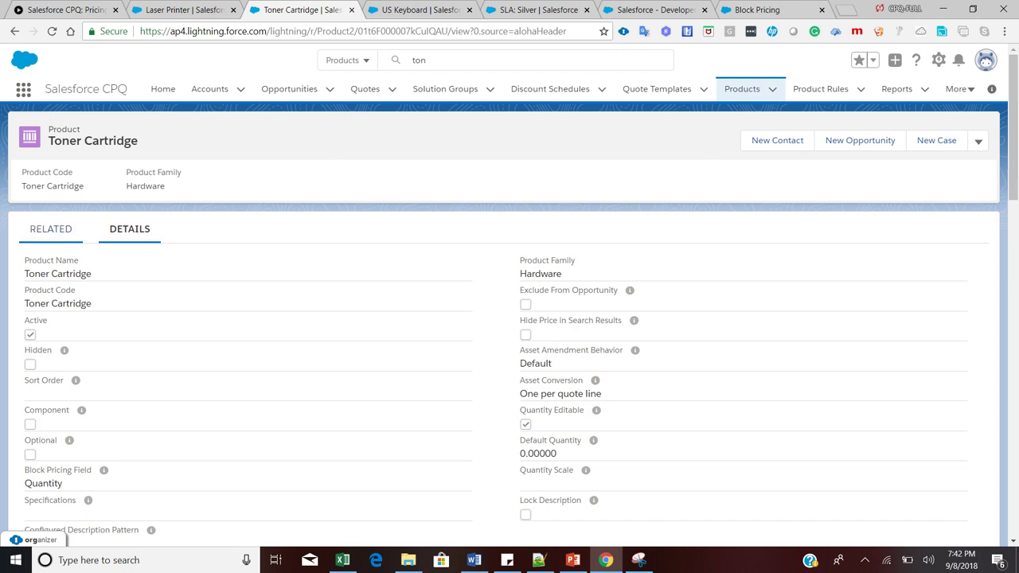
# Step: Open all of the Toner Cartridge's block prices for editing and choose the Standard price book
pyautogui.click(53, 231)
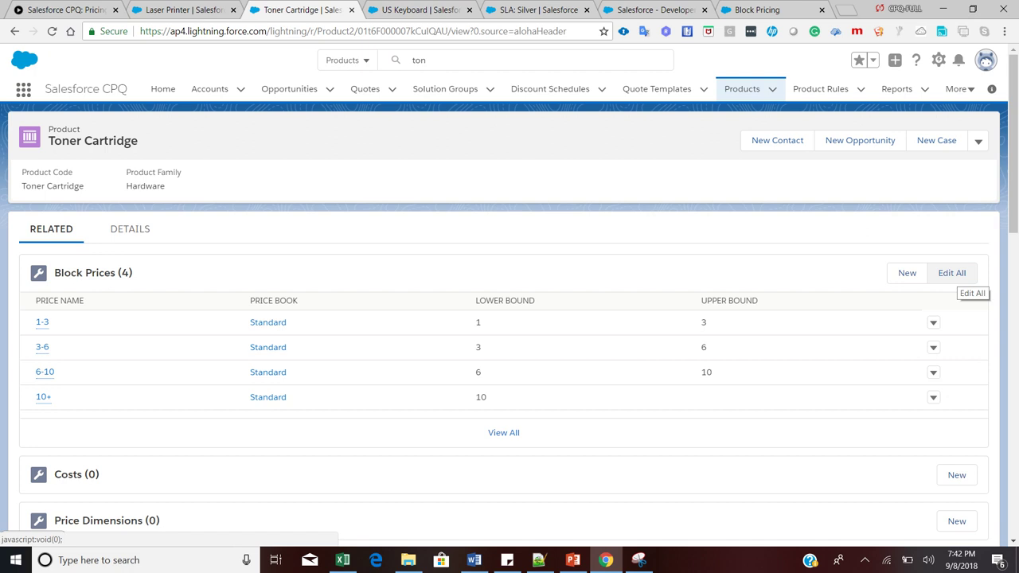
pyautogui.click(953, 273)
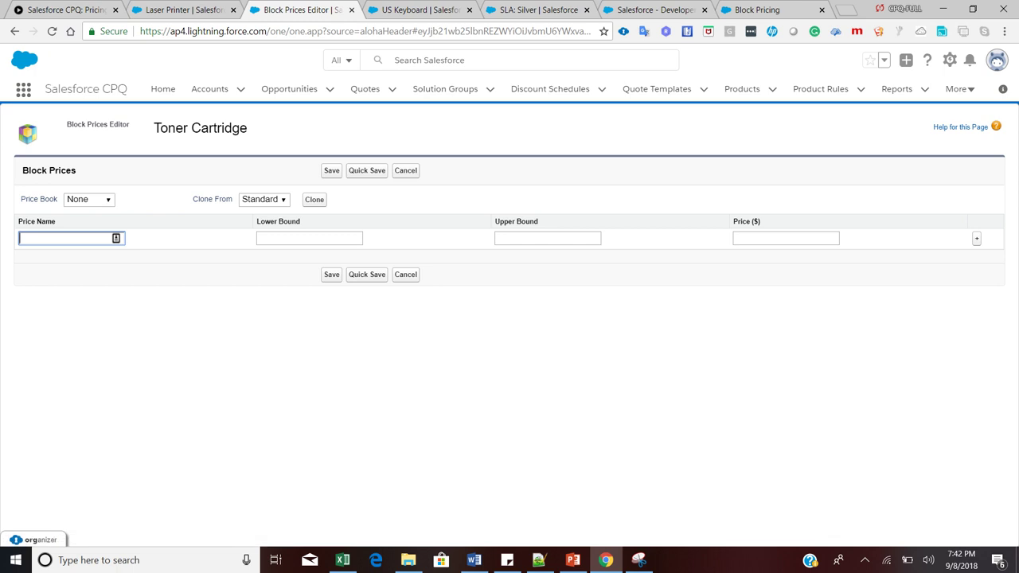
pyautogui.click(88, 199)
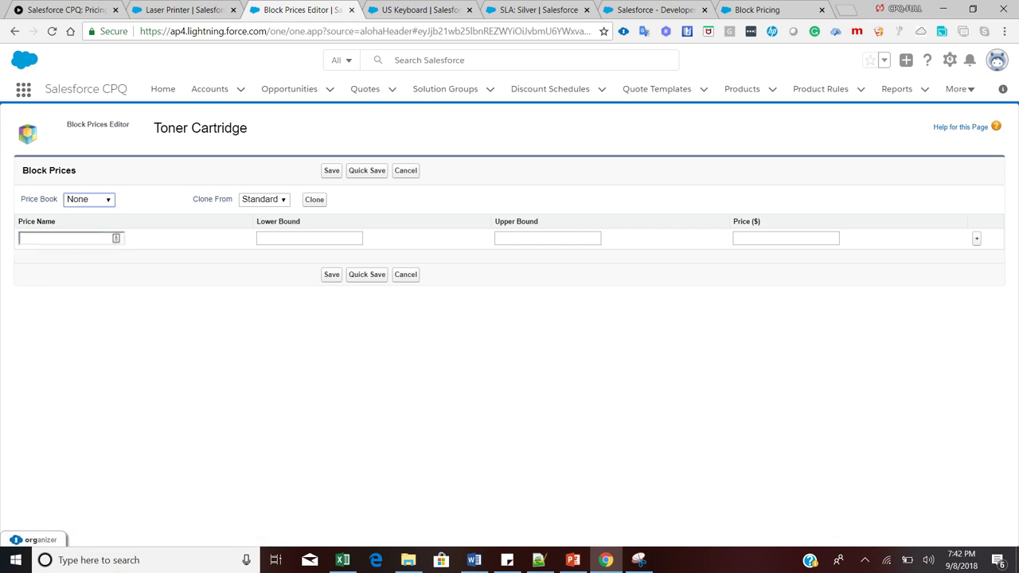
pyautogui.click(88, 238)
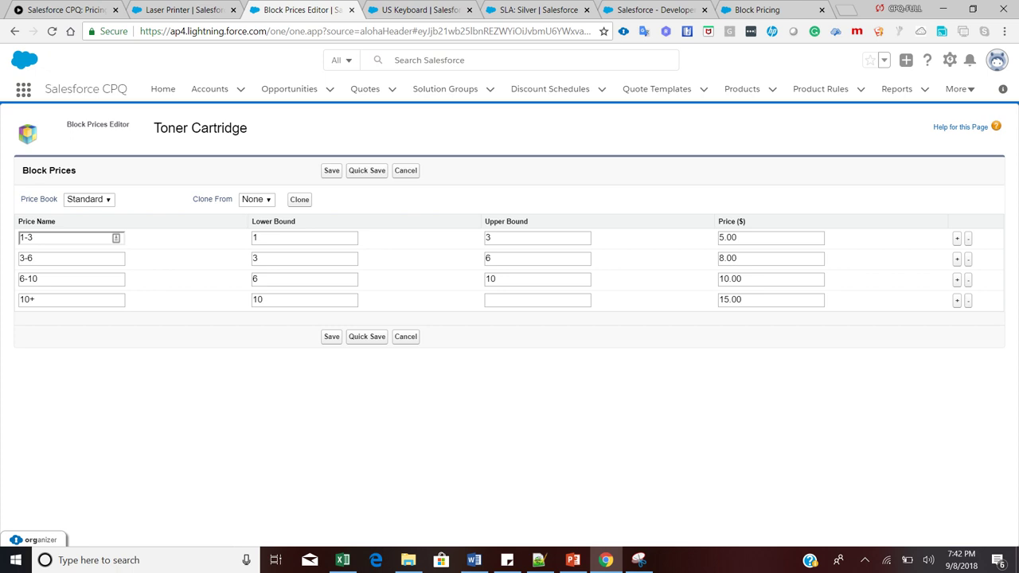
# Step: Review the name, lower bound, upper bound and price of the 1-3 block price
pyautogui.moveTo(33, 237); pyautogui.dragTo(18, 238)
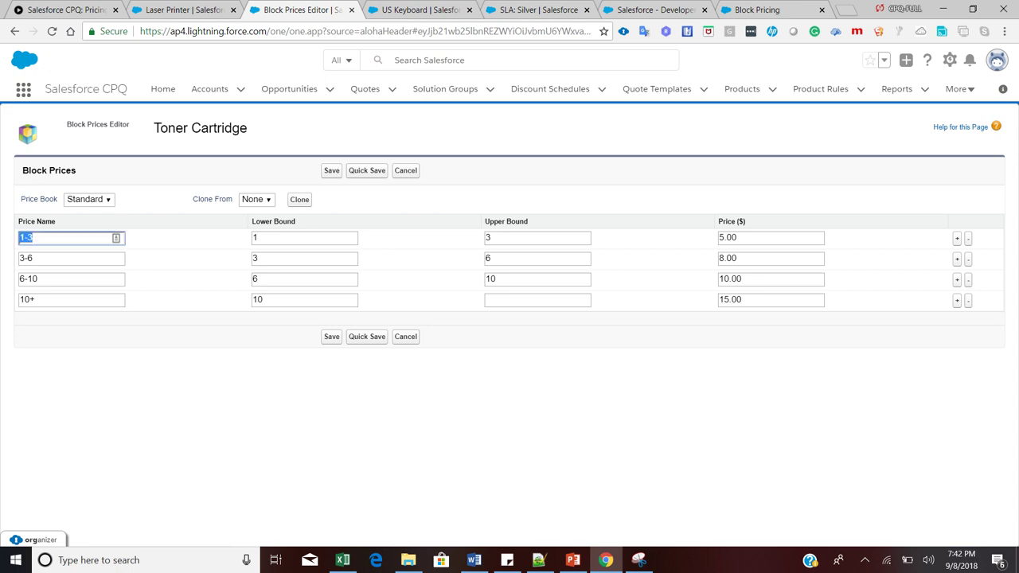
pyautogui.press('Tab')
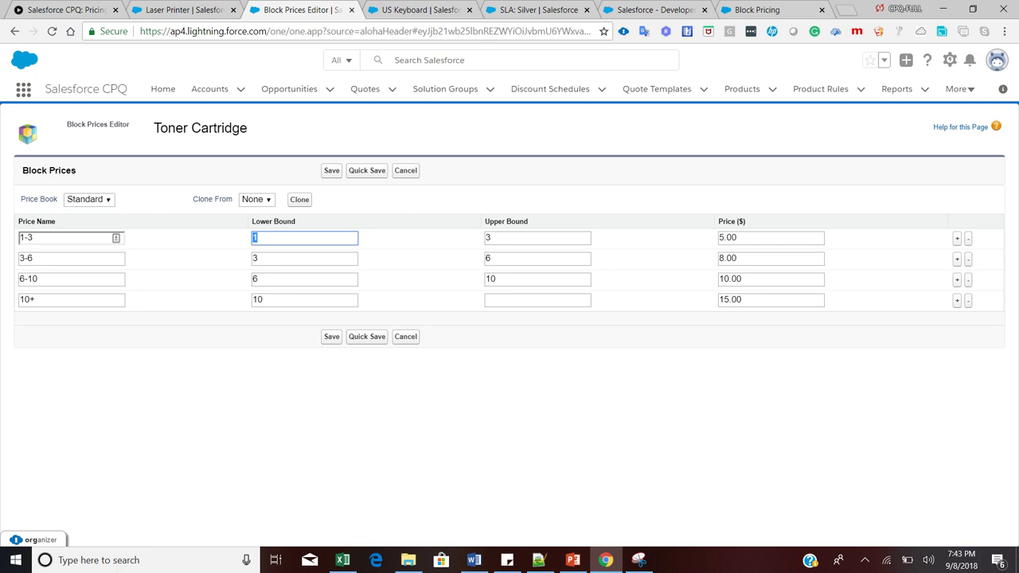
pyautogui.press('Tab')
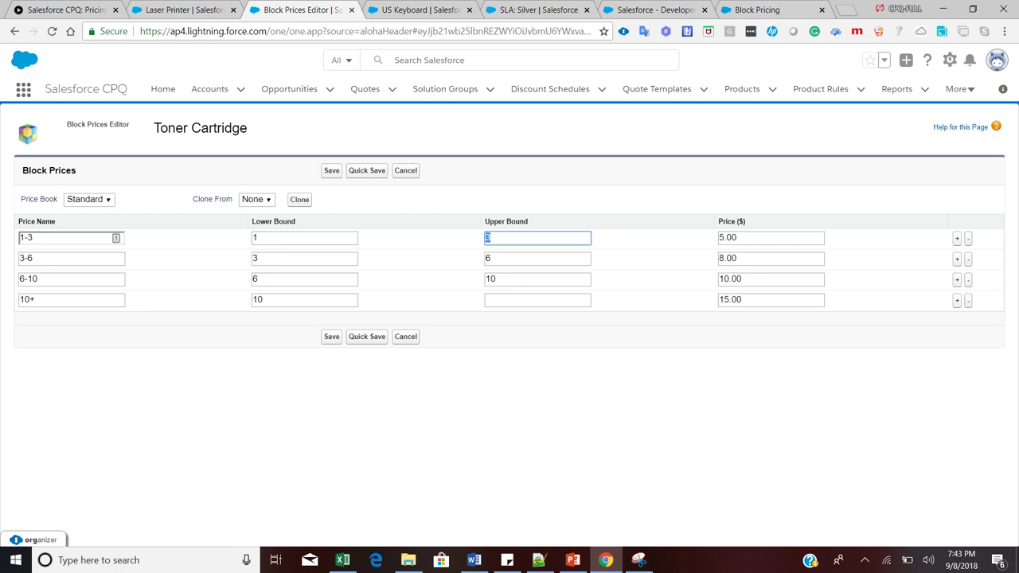
pyautogui.press('Right')
pyautogui.press('Tab')
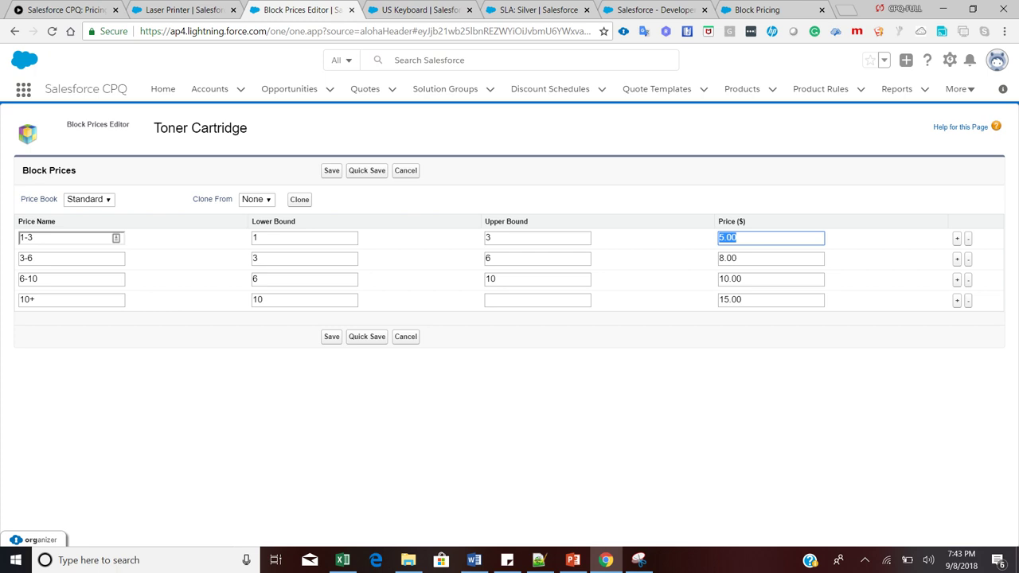
# Step: Review the names, bounds and prices of the 3-6, 6-10 and 10+ block prices
pyautogui.press('Tab')
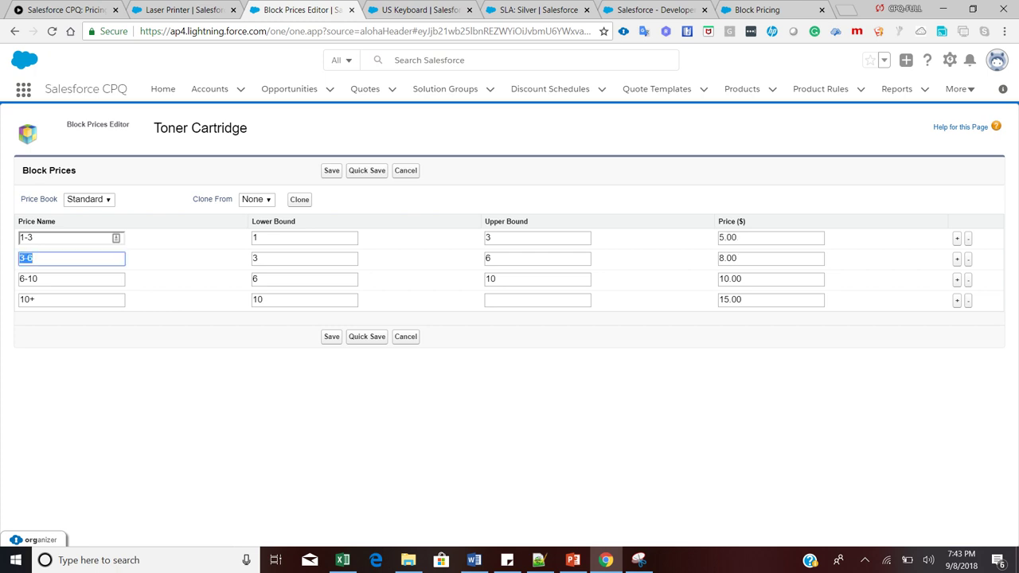
pyautogui.press('Tab')
pyautogui.press('Tab')
pyautogui.press('Tab')
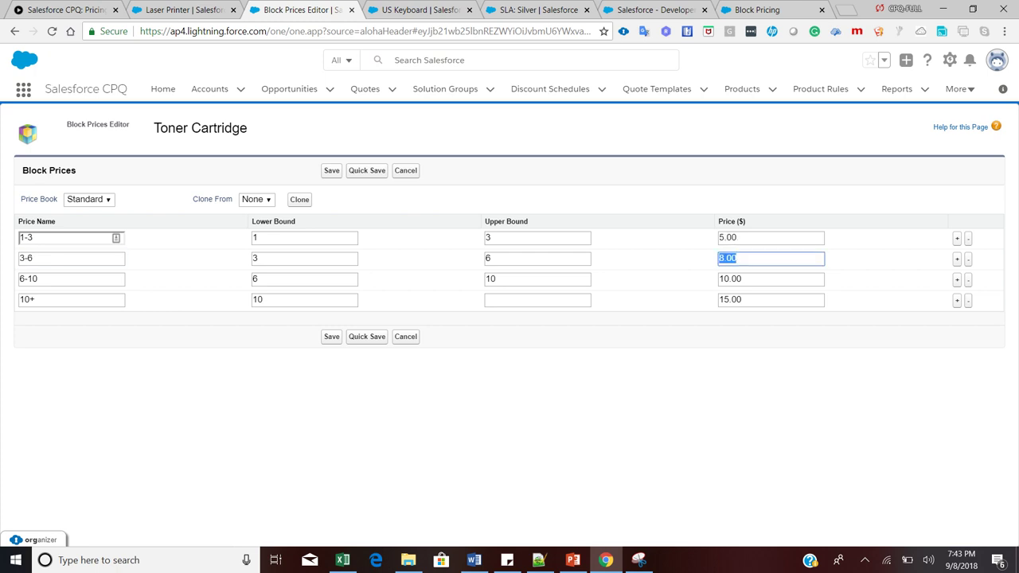
pyautogui.press('Tab')
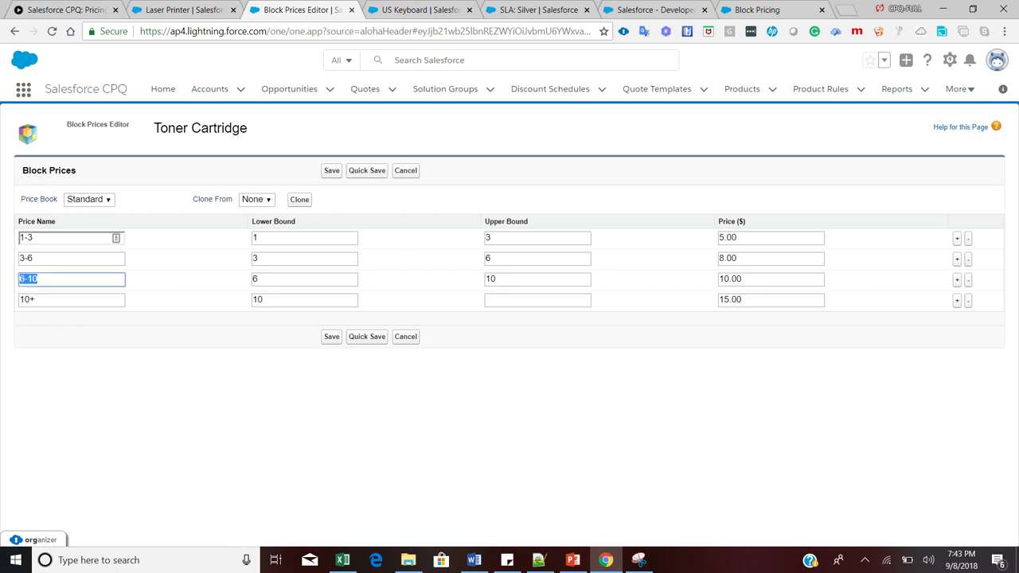
pyautogui.press('Tab')
pyautogui.press('Tab')
pyautogui.press('Tab')
pyautogui.press('Tab')
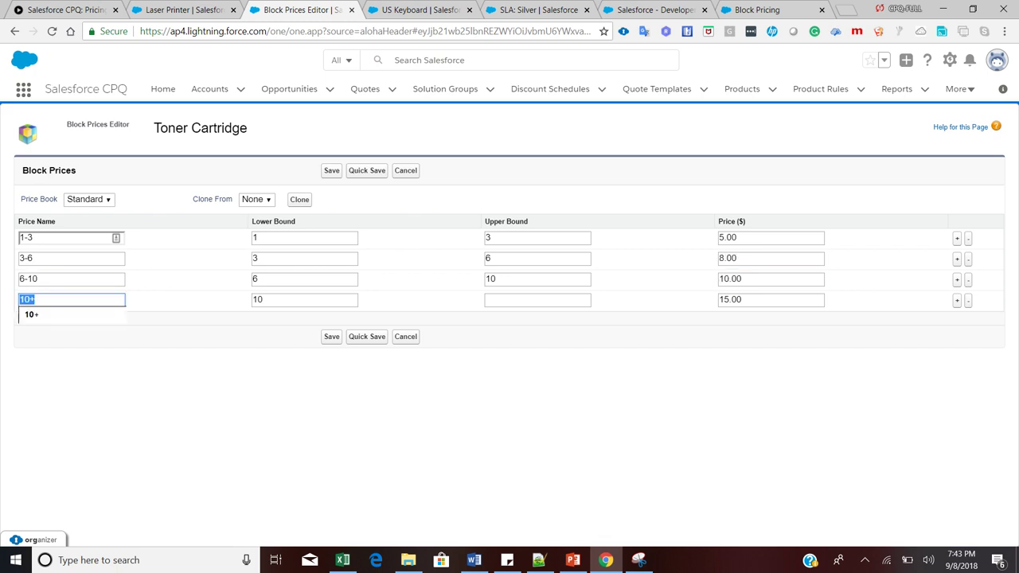
pyautogui.press('Tab')
pyautogui.press('Tab')
pyautogui.press('Tab')
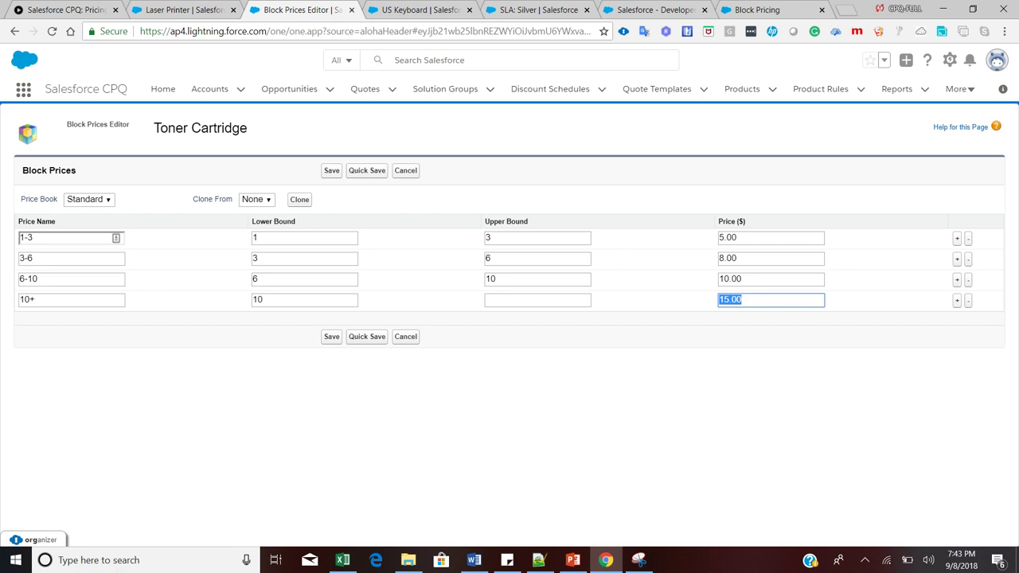
pyautogui.press('Tab')
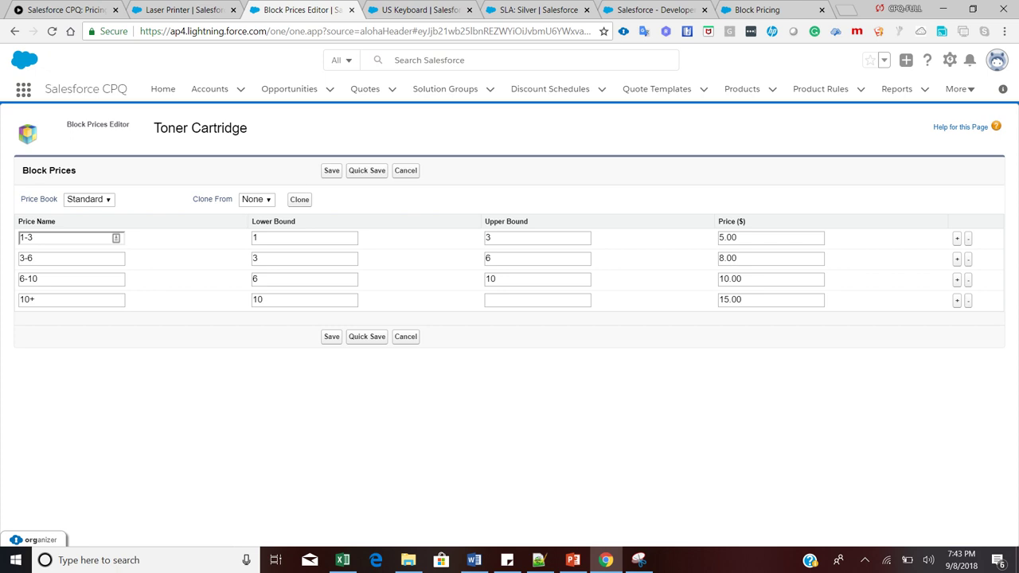
# Step: Recheck the bounds and prices of the 1-3 and 3-6 tiers, and return to the Toner Cartridge product without saving
pyautogui.press('Tab')
pyautogui.click(257, 237)
pyautogui.press('Tab')
pyautogui.click(257, 258)
pyautogui.press('Tab')
pyautogui.press('Tab')
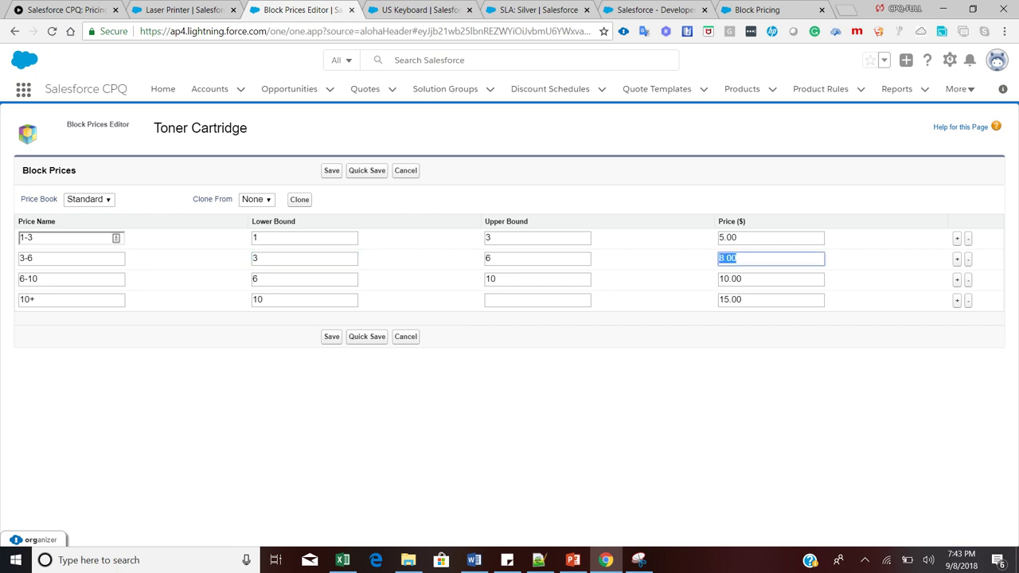
pyautogui.press('Tab')
pyautogui.doubleClick(488, 237)
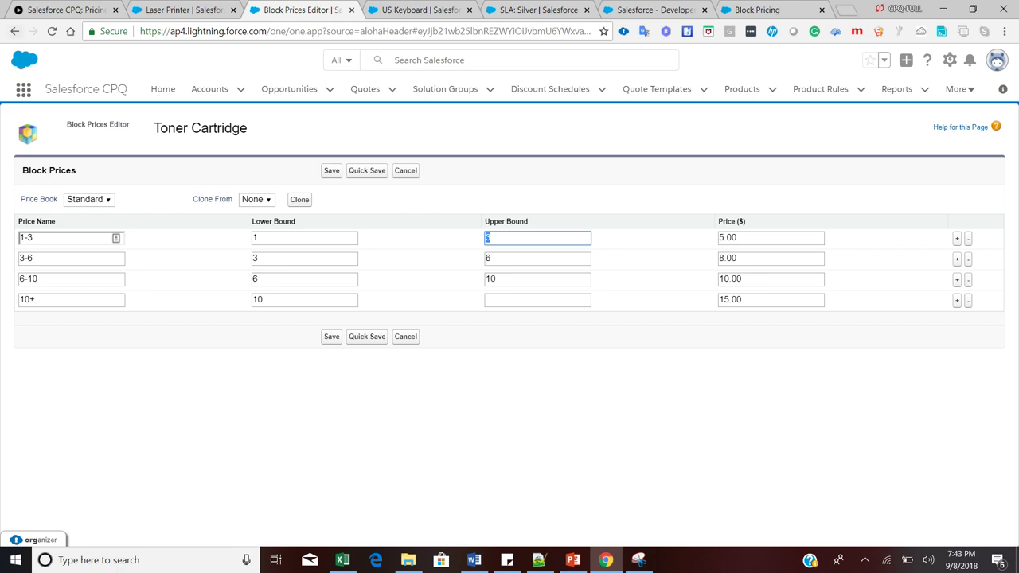
pyautogui.click(14, 31)
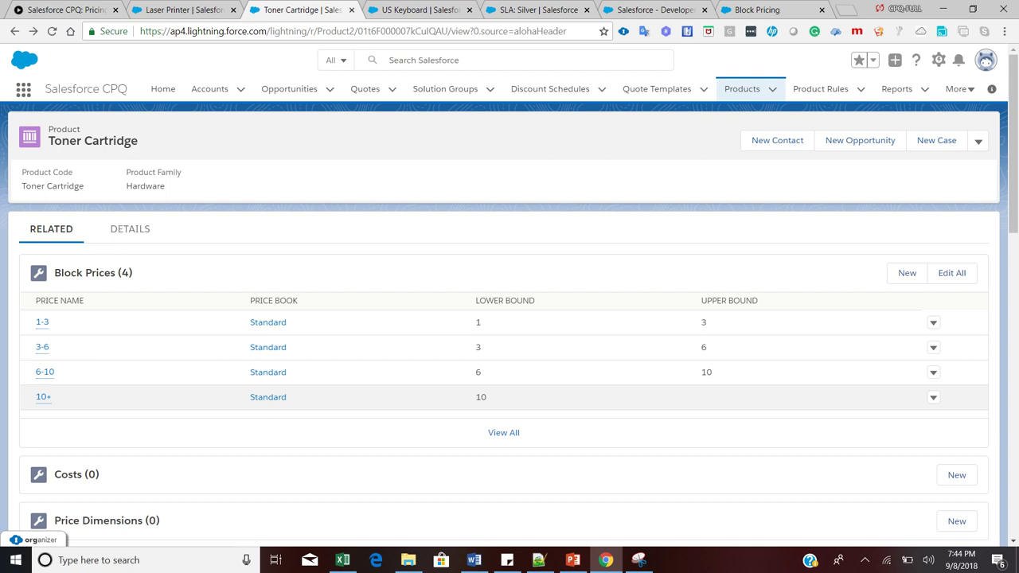
pyautogui.moveTo(43, 396)
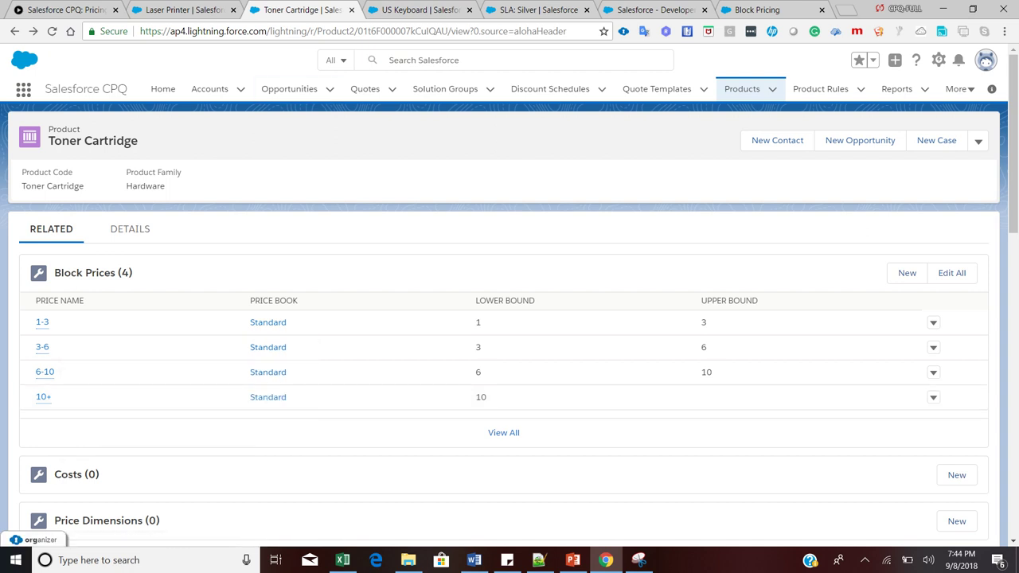
# Step: Review the US Keyboard product's pricing method along with its subscription, upgrade and renewal fields
pyautogui.click(414, 10)
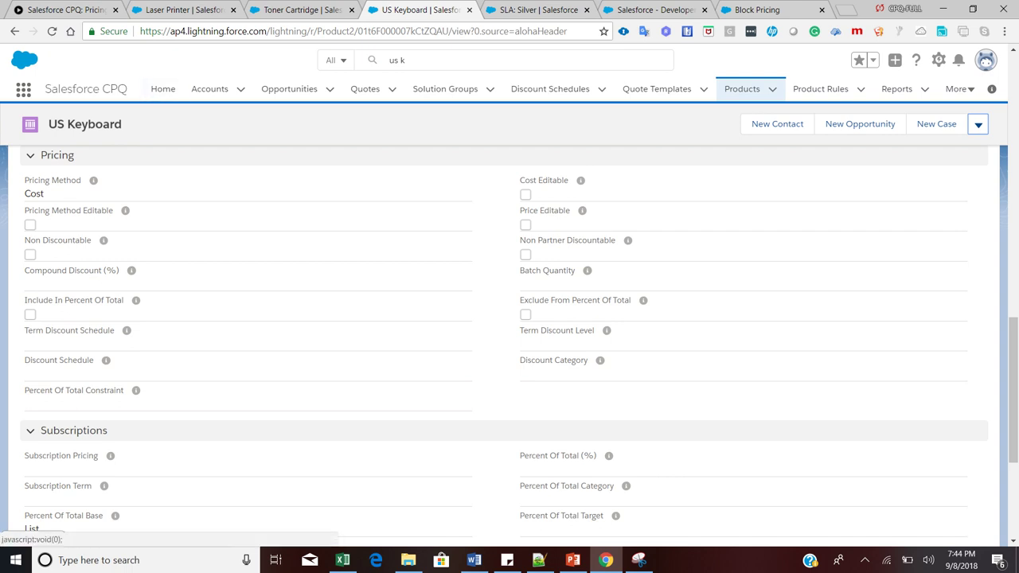
pyautogui.moveTo(122, 124); pyautogui.dragTo(47, 124)
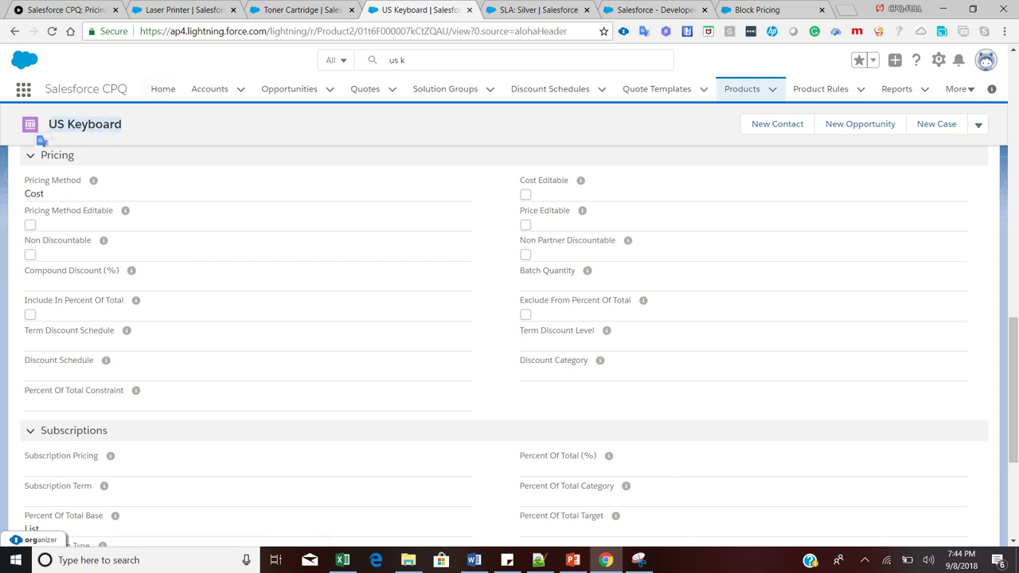
pyautogui.doubleClick(34, 193)
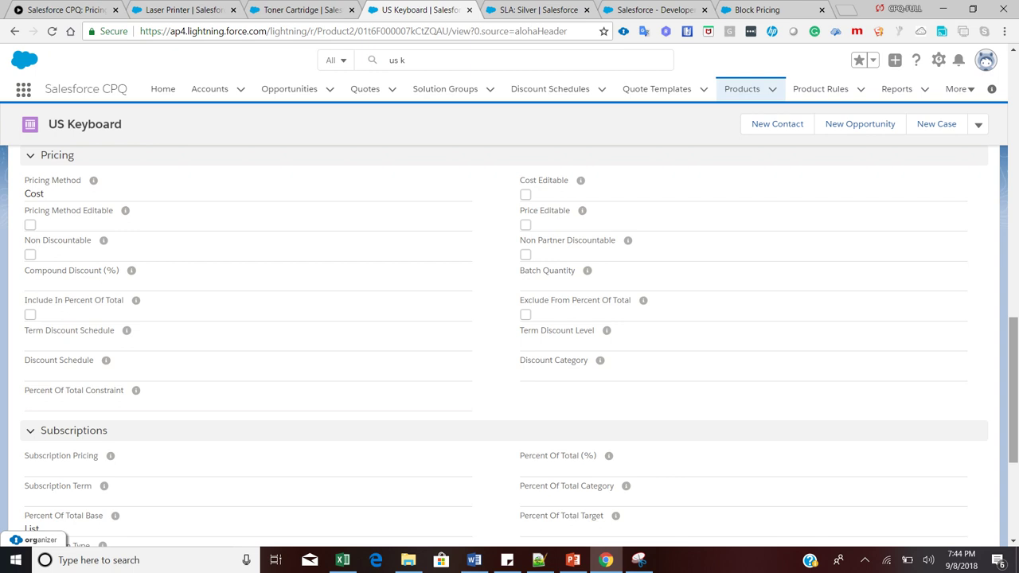
pyautogui.scroll(-3, 510, 342)
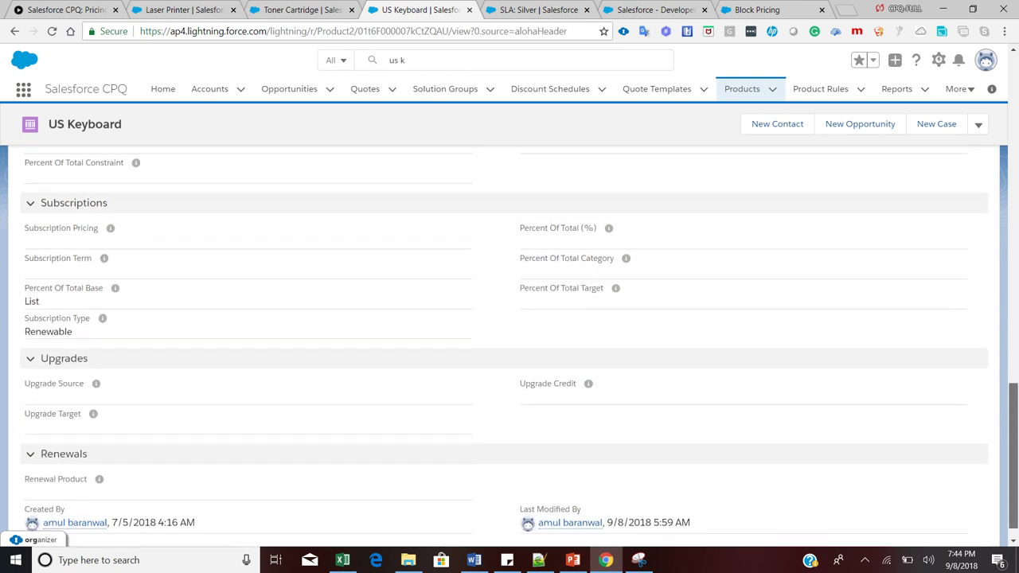
# Step: Show the US Keyboard's related records and examine the unit cost in its cost record
pyautogui.scroll(1, 510, 342)
pyautogui.scroll(15, 510, 343)
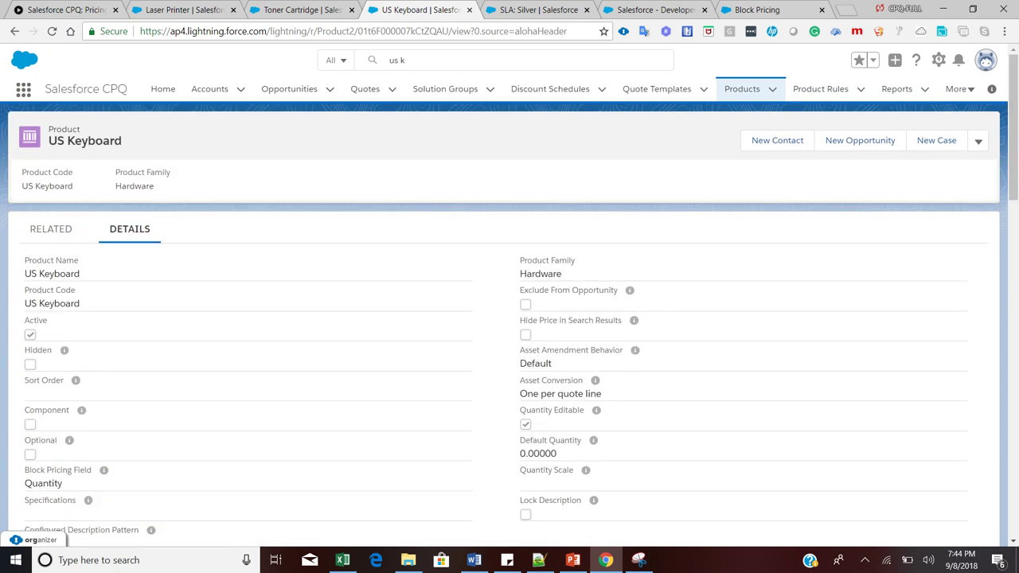
pyautogui.click(51, 229)
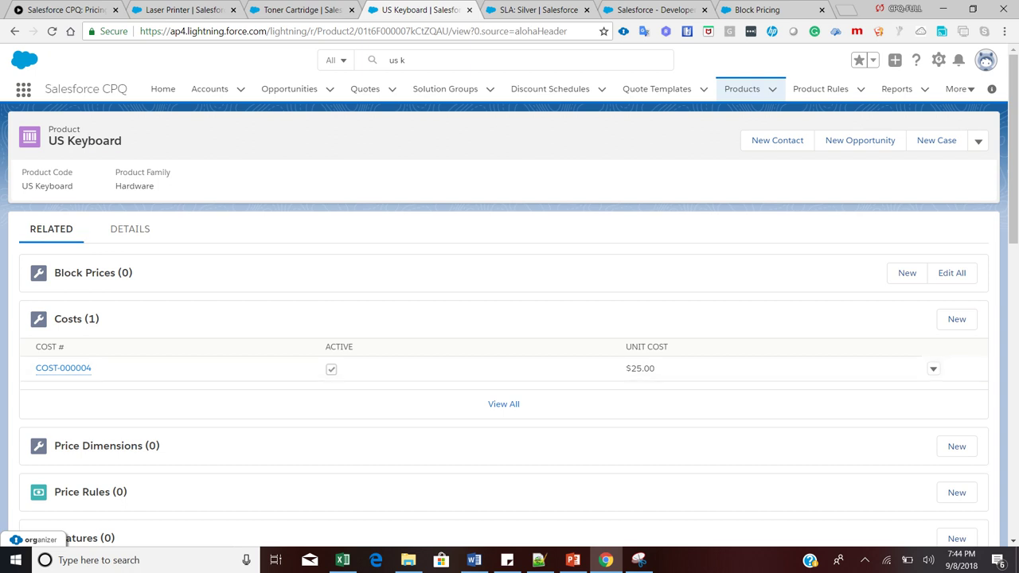
pyautogui.moveTo(121, 141); pyautogui.dragTo(57, 141)
pyautogui.moveTo(626, 368)
pyautogui.mouseDown()
pyautogui.moveTo(654, 369)
pyautogui.moveTo(631, 368)
pyautogui.mouseUp()
pyautogui.moveTo(121, 141); pyautogui.dragTo(50, 141)
pyautogui.moveTo(657, 368); pyautogui.dragTo(625, 369)
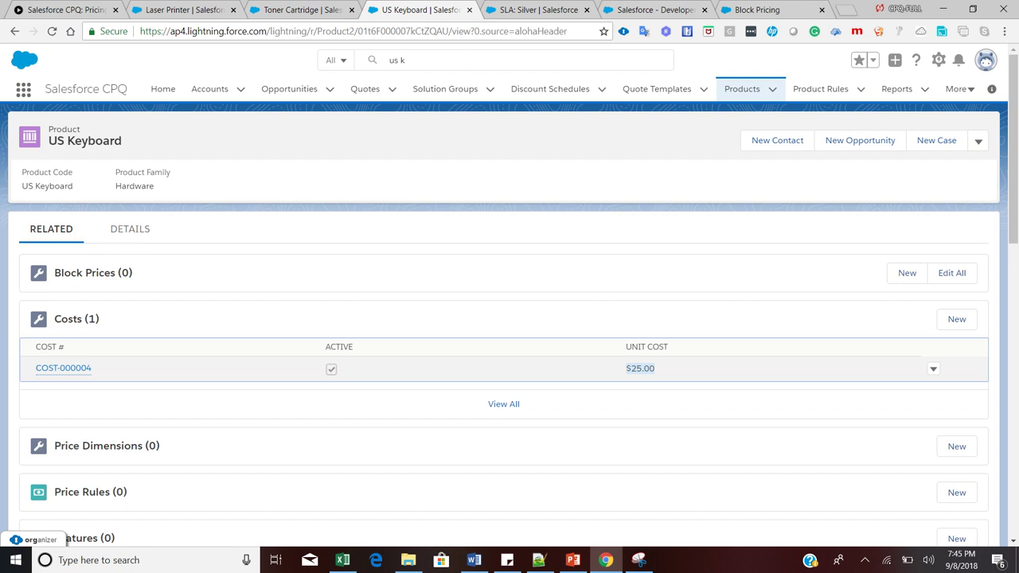
pyautogui.click(640, 368)
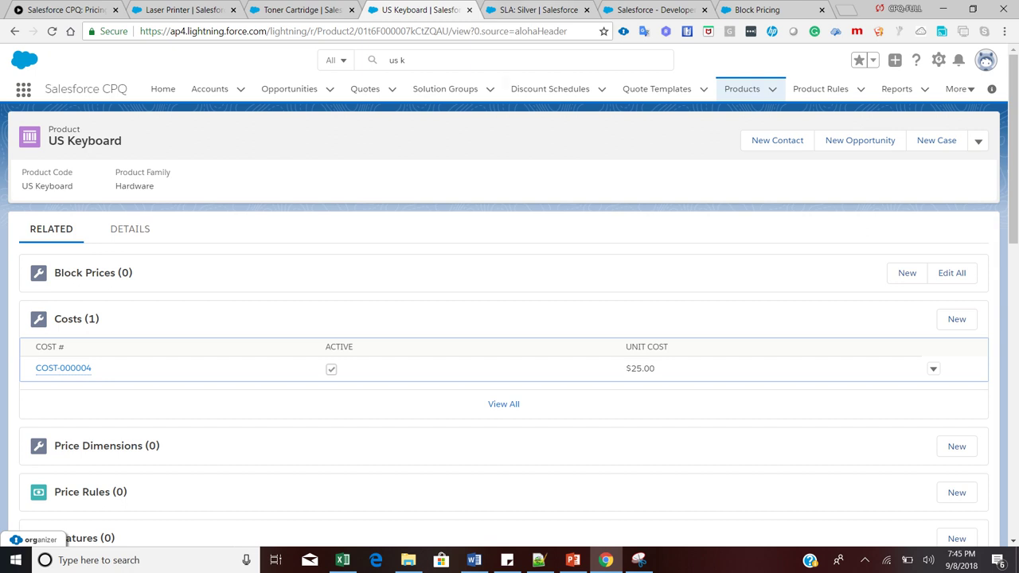
# Step: Switch to the SLA: Silver product and check its pricing method
pyautogui.click(532, 9)
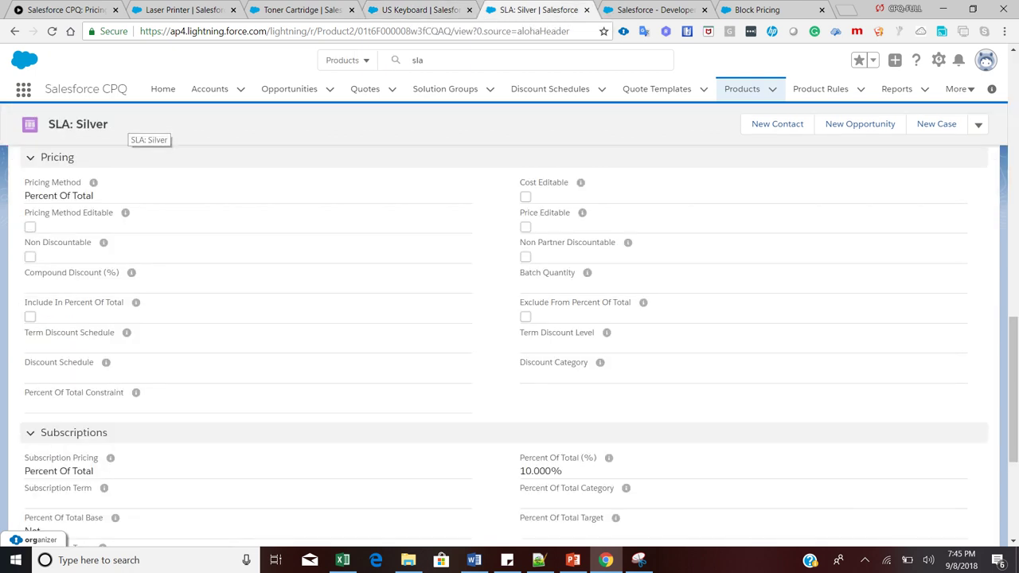
pyautogui.moveTo(125, 124); pyautogui.dragTo(56, 125)
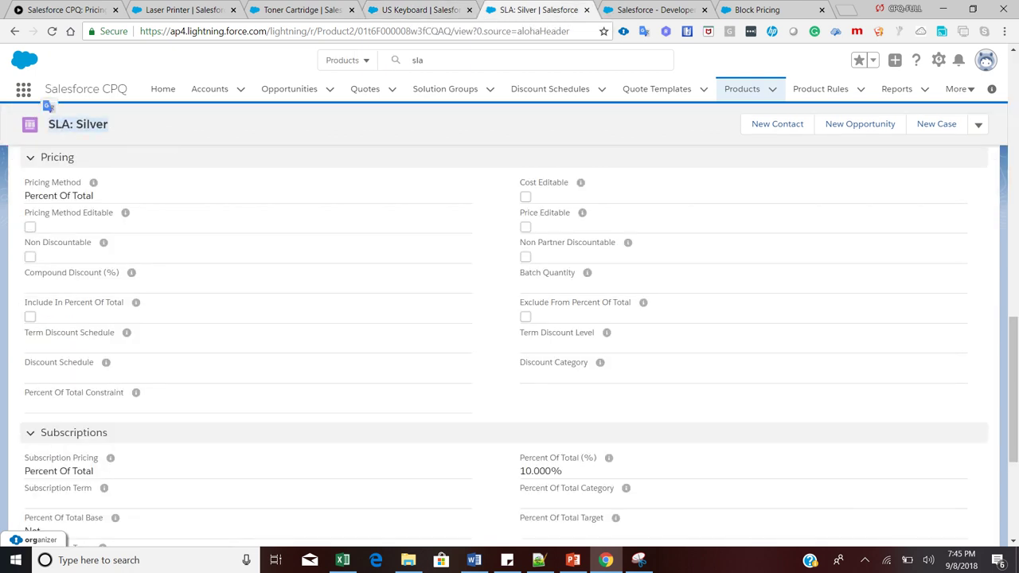
pyautogui.moveTo(24, 196); pyautogui.dragTo(93, 195)
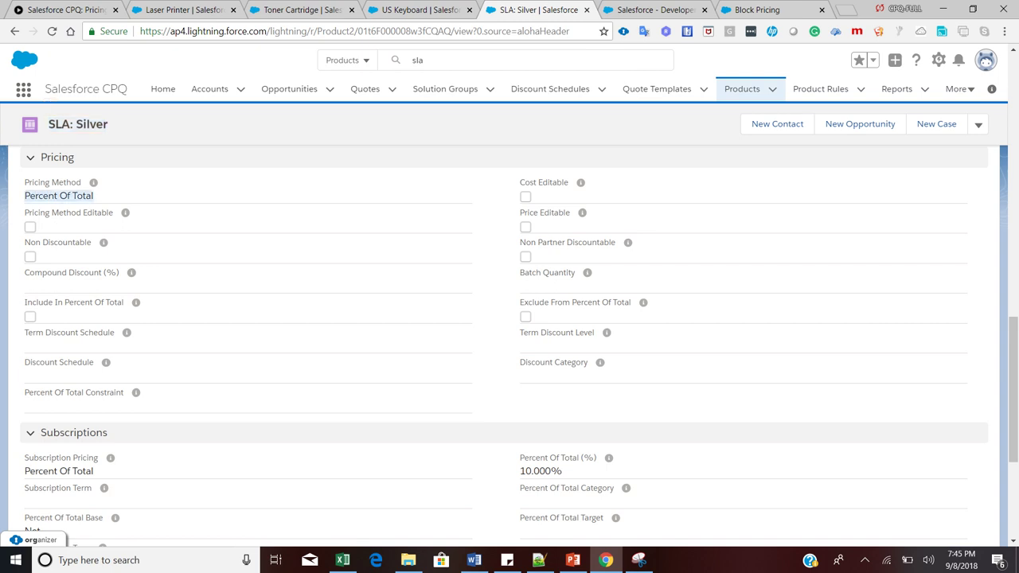
# Step: Go back over the Laser Printer, Toner Cartridge and US Keyboard product records as the base for percent-of-total pricing
pyautogui.click(182, 9)
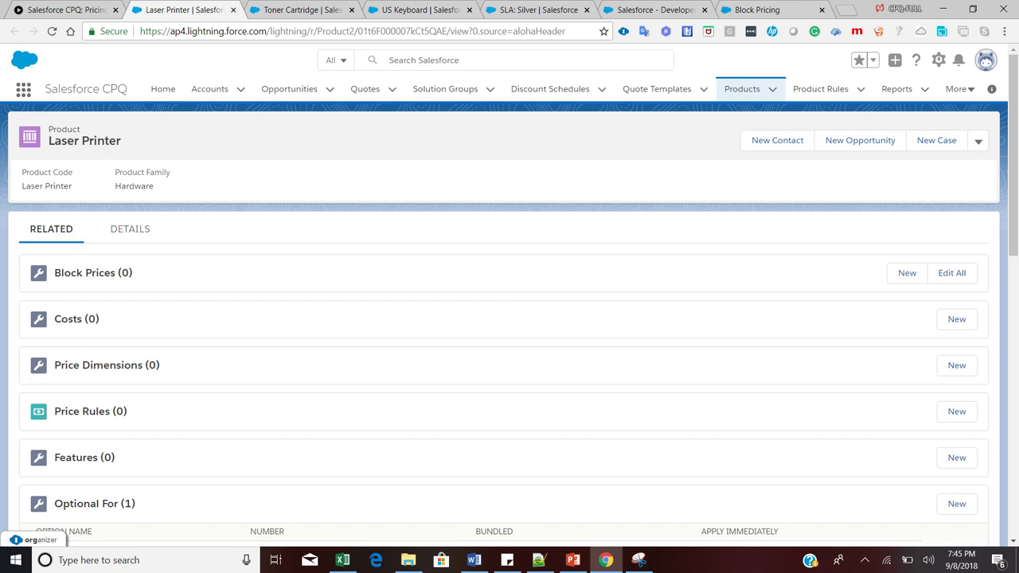
pyautogui.doubleClick(101, 141)
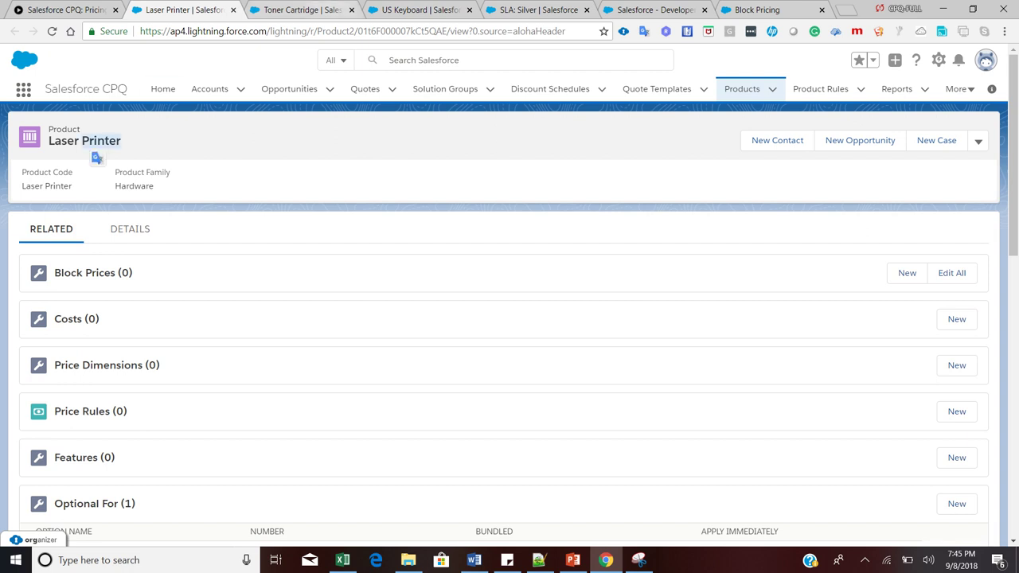
pyautogui.click(326, 10)
pyautogui.doubleClick(107, 141)
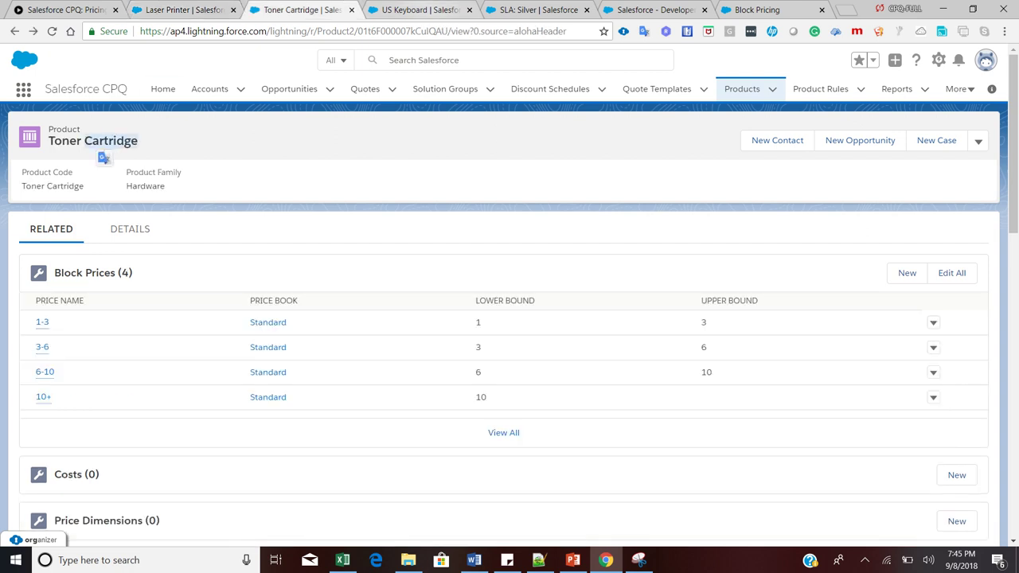
pyautogui.hotkey('ctrl', 'Tab')
pyautogui.doubleClick(93, 141)
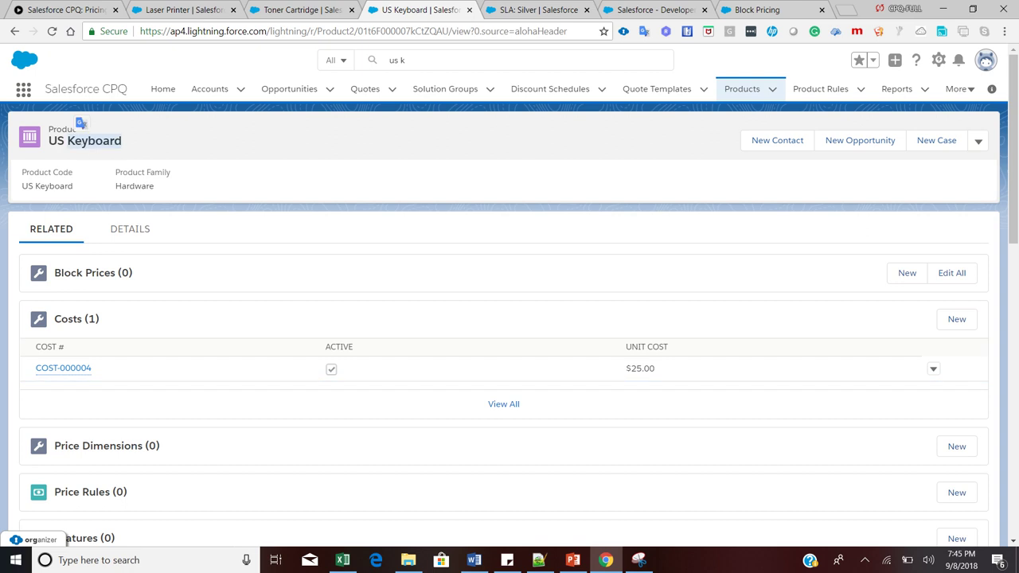
pyautogui.click(93, 141)
pyautogui.hotkey('ctrl', 'shift', 'Tab')
pyautogui.hotkey('ctrl', 'shift', 'Tab')
pyautogui.hotkey('ctrl', 'Tab')
pyautogui.hotkey('ctrl', 'Tab')
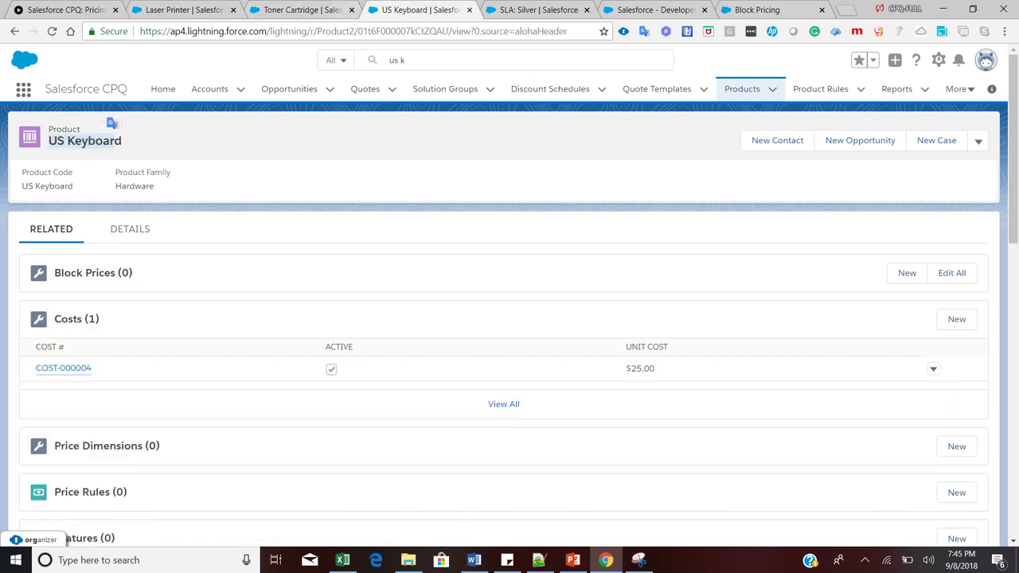
# Step: Review SLA: Silver's pricing method, subscription pricing and percent of total value
pyautogui.click(538, 10)
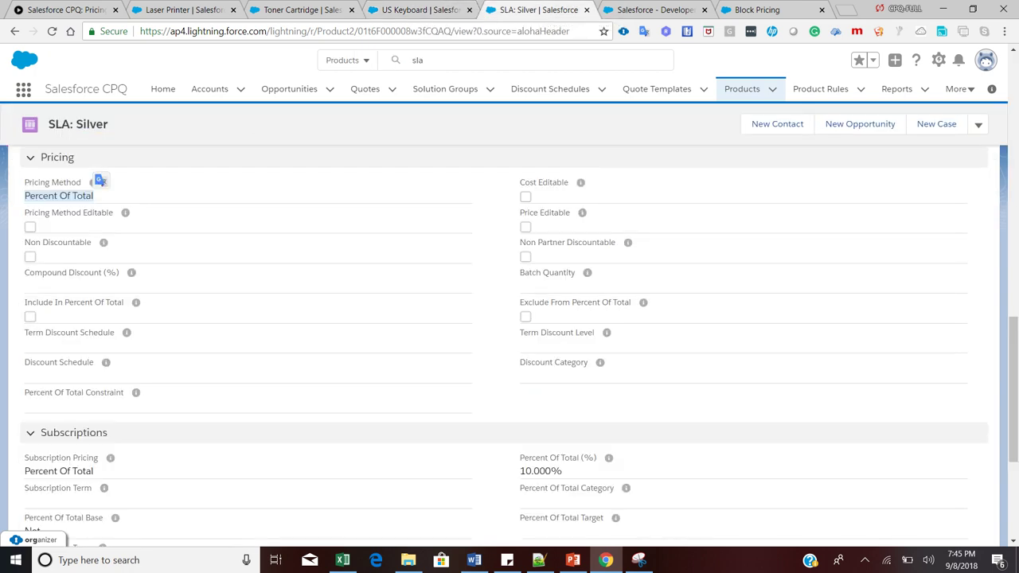
pyautogui.moveTo(108, 125); pyautogui.dragTo(48, 124)
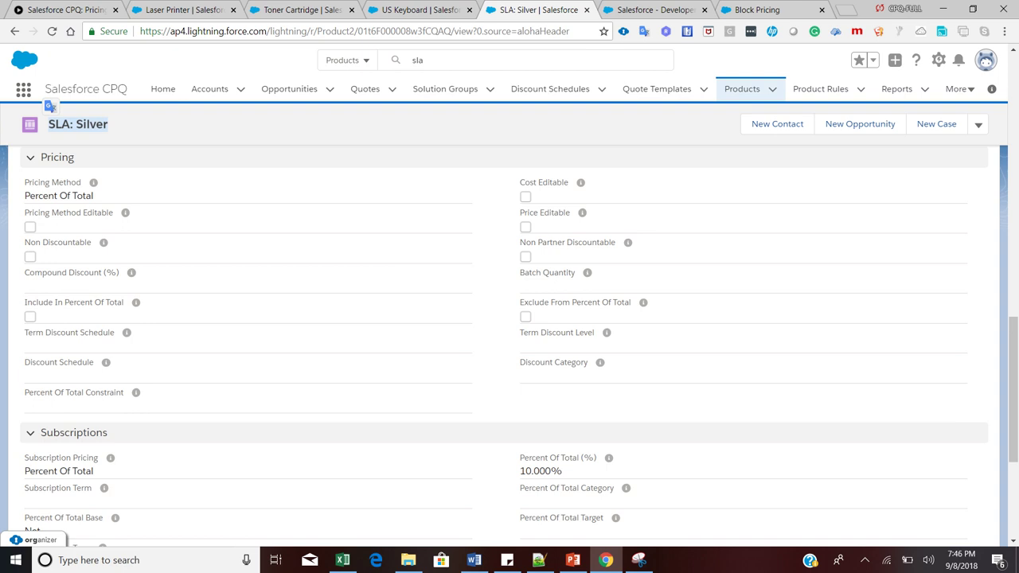
pyautogui.moveTo(25, 196); pyautogui.dragTo(93, 196)
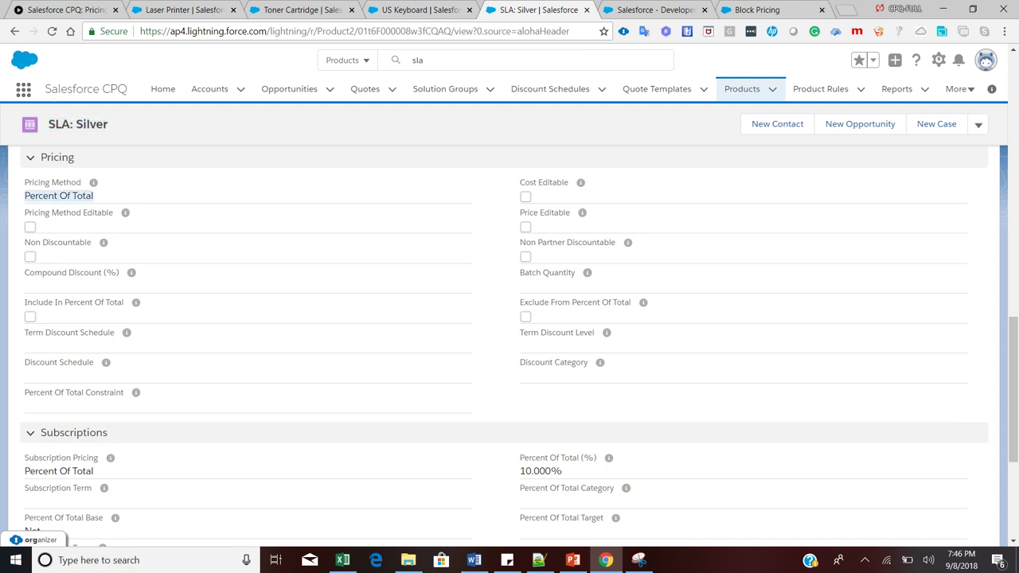
pyautogui.moveTo(25, 470); pyautogui.dragTo(93, 470)
pyautogui.scroll(-2, 509, 346)
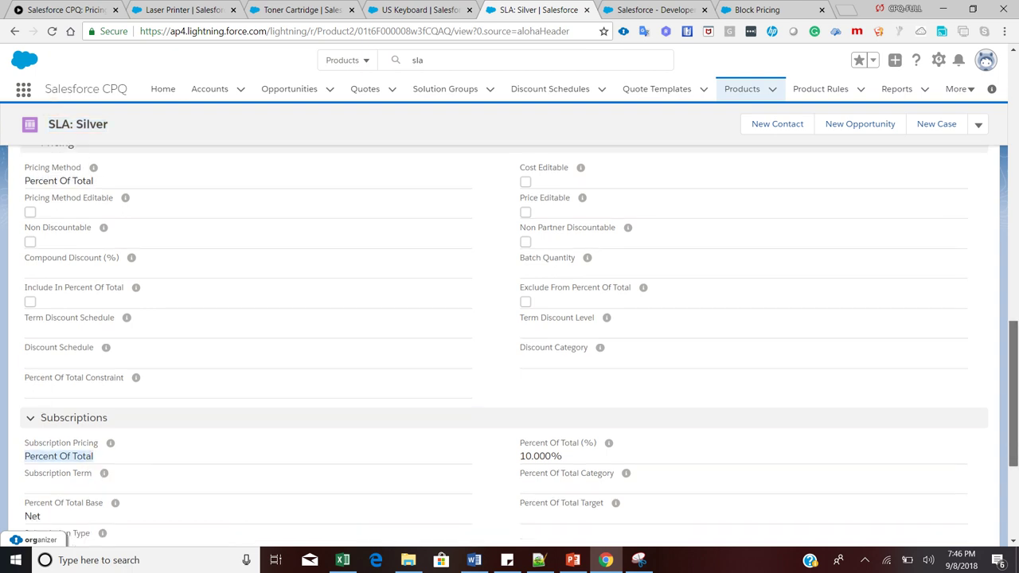
pyautogui.moveTo(519, 364); pyautogui.dragTo(562, 364)
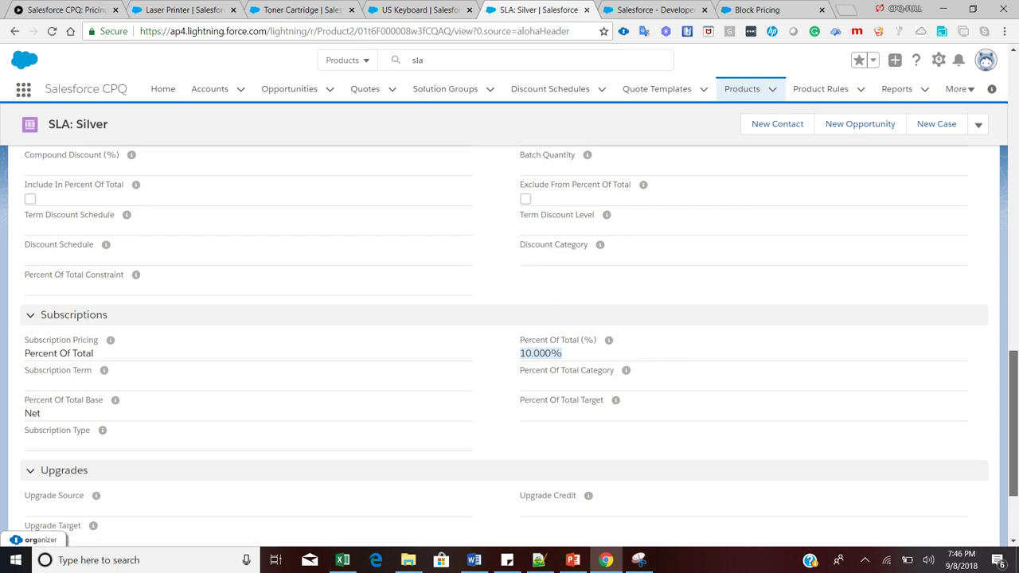
pyautogui.scroll(3, 1014, 421)
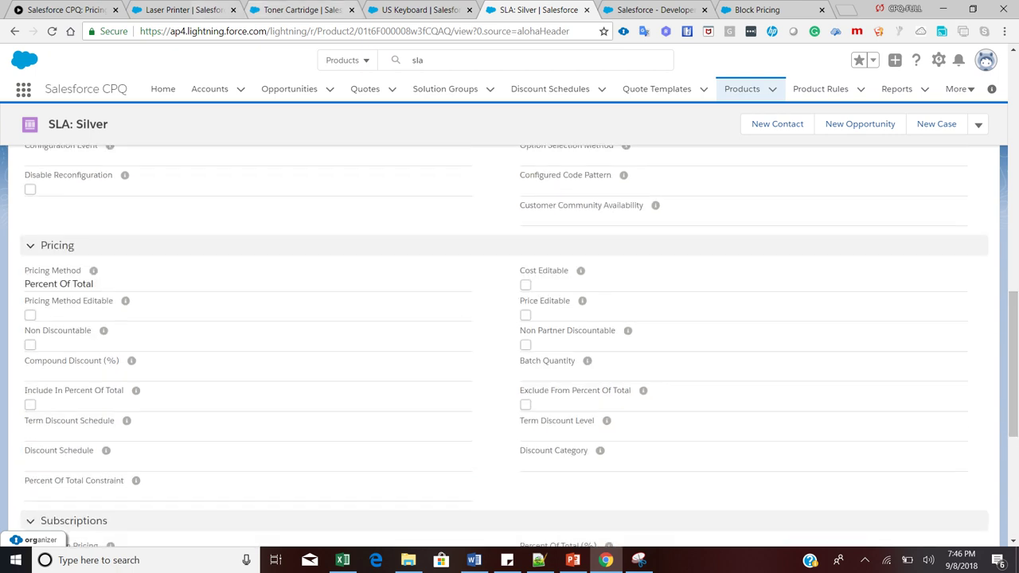
# Step: Compare the Laser Printer, Toner Cartridge, US Keyboard and SLA: Silver product records once more, ending on SLA: Silver's pricing fields
pyautogui.click(183, 9)
pyautogui.click(298, 11)
pyautogui.click(418, 9)
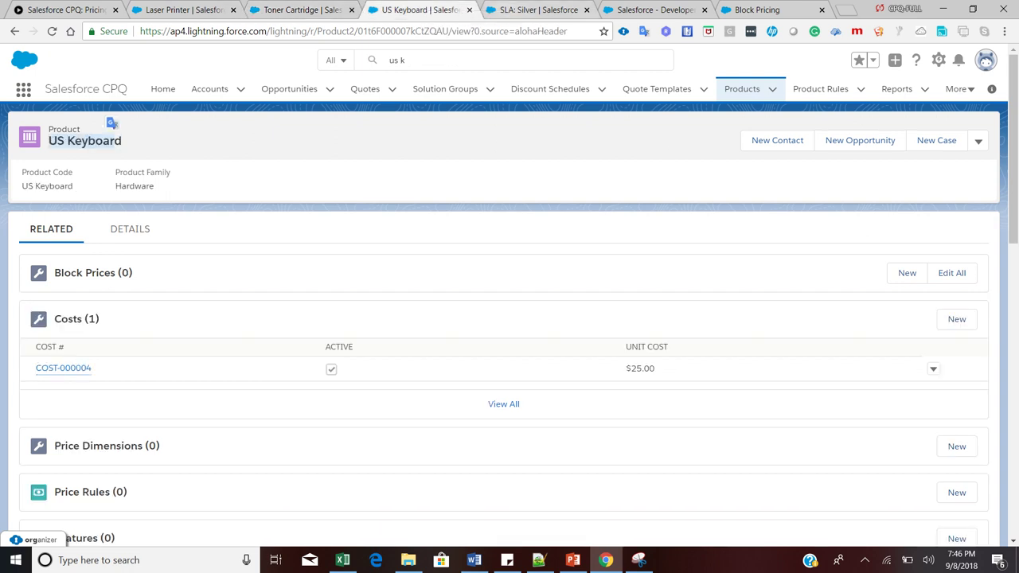
pyautogui.click(538, 10)
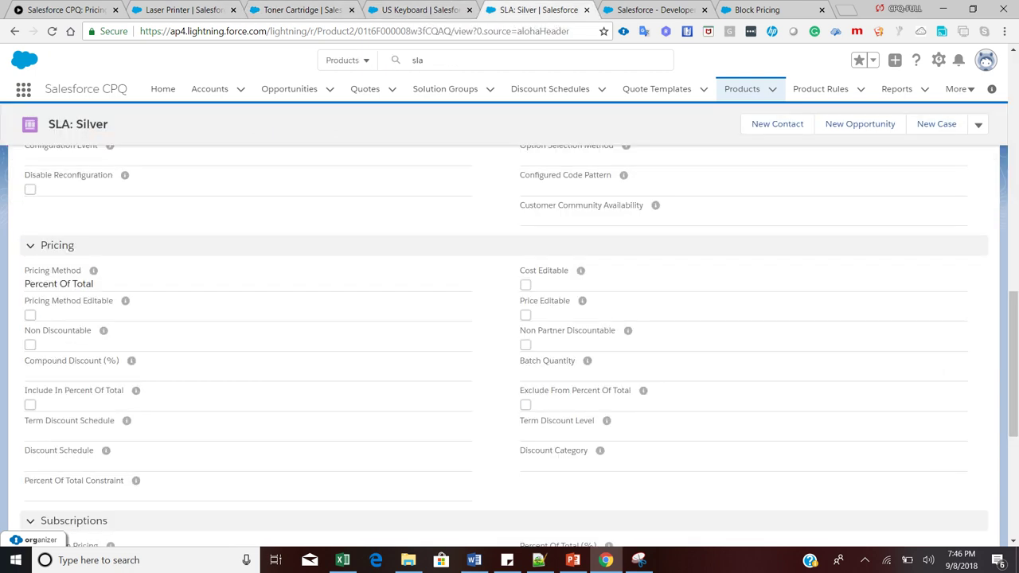
pyautogui.click(183, 10)
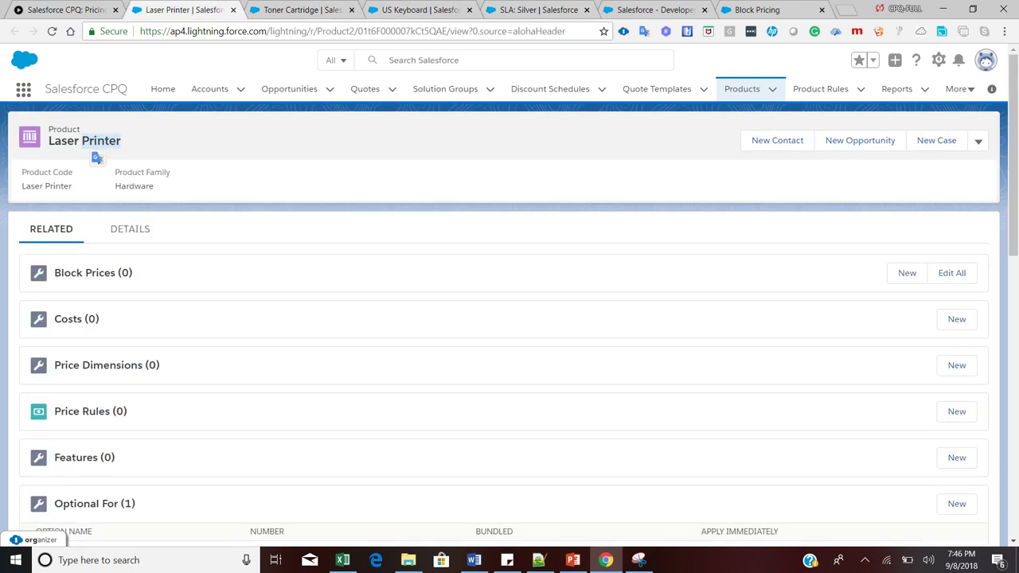
pyautogui.click(302, 9)
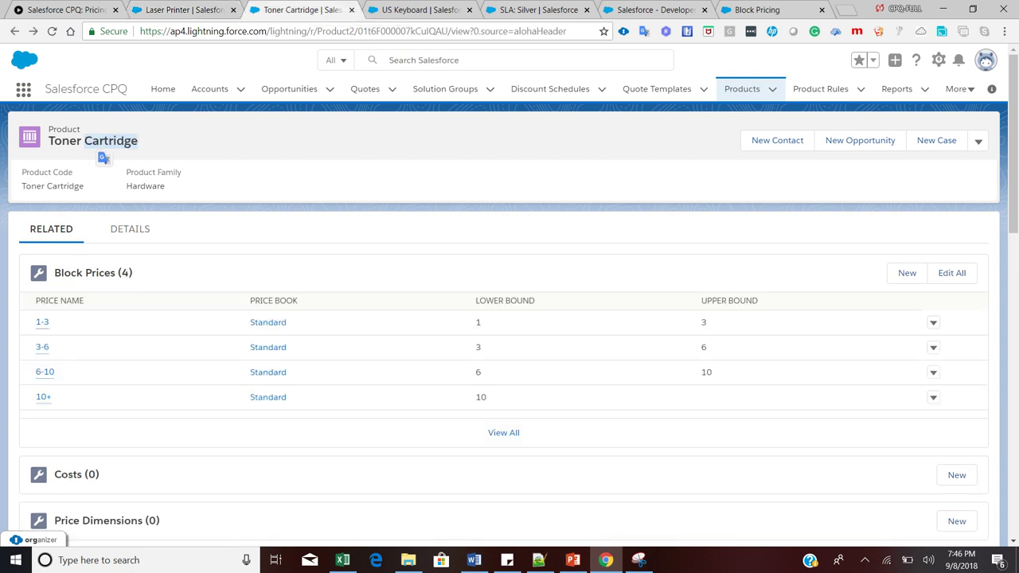
pyautogui.click(420, 10)
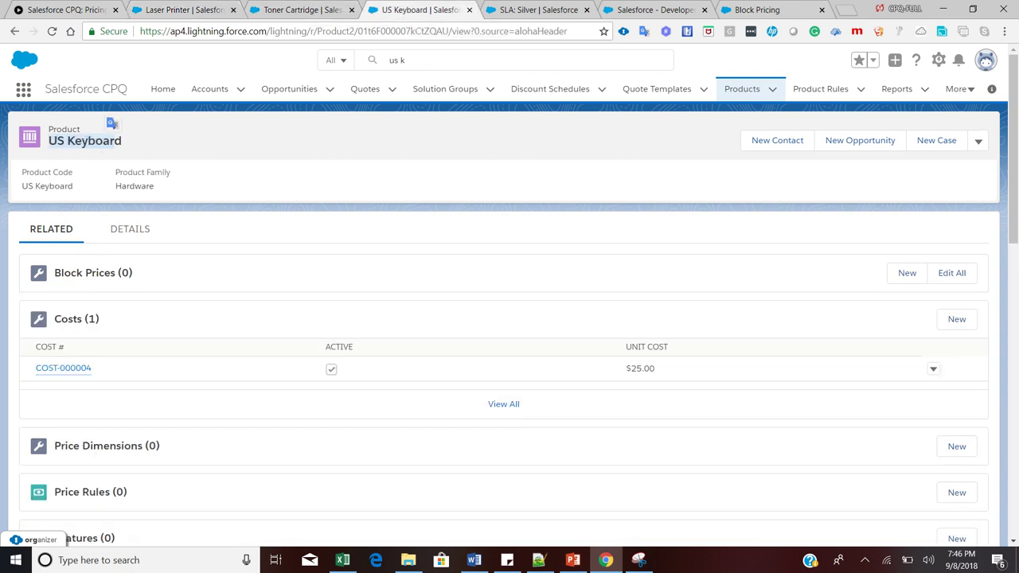
pyautogui.click(538, 10)
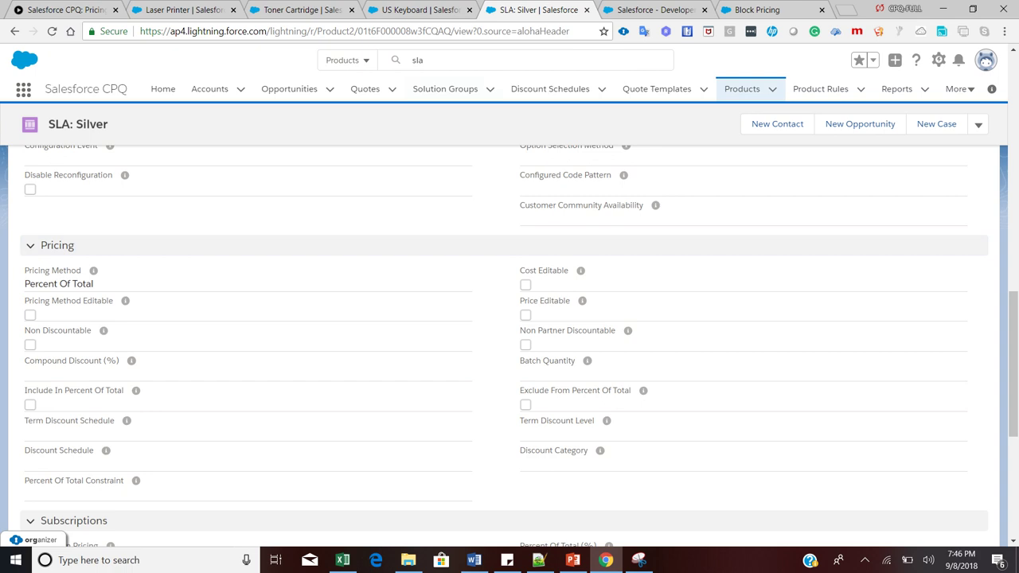
pyautogui.moveTo(125, 300)
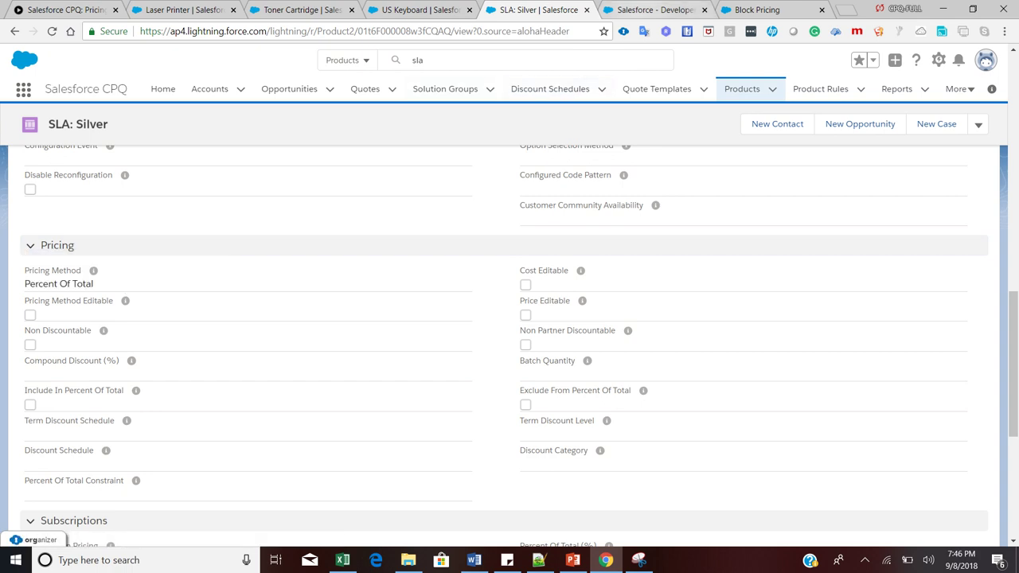
# Step: Switch to the quote being edited and set the Laser Printer line's quantity to 1
pyautogui.click(651, 10)
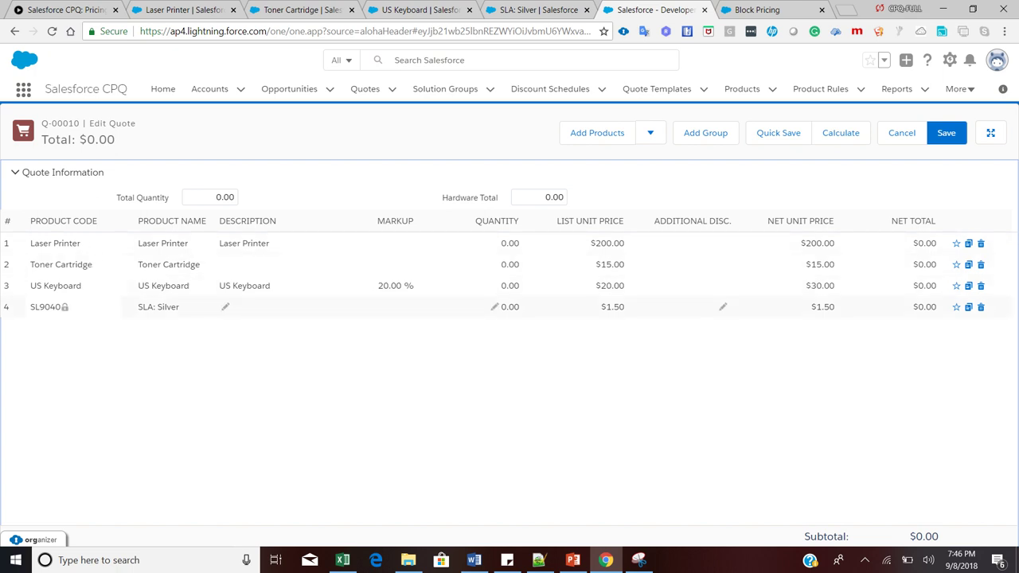
pyautogui.moveTo(138, 306); pyautogui.dragTo(180, 307)
pyautogui.click(175, 288)
pyautogui.click(494, 243)
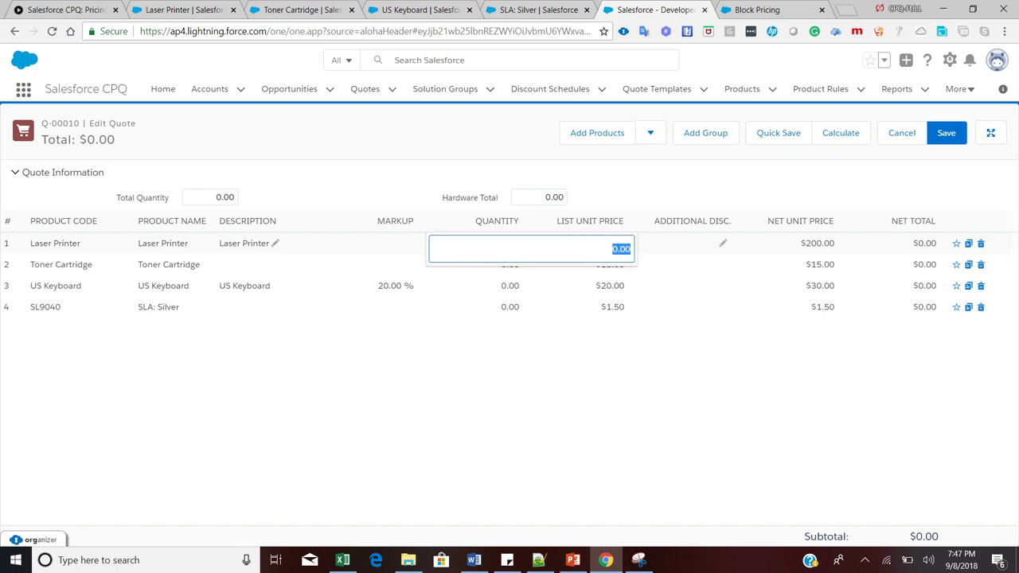
pyautogui.write('1')
pyautogui.press('Tab')
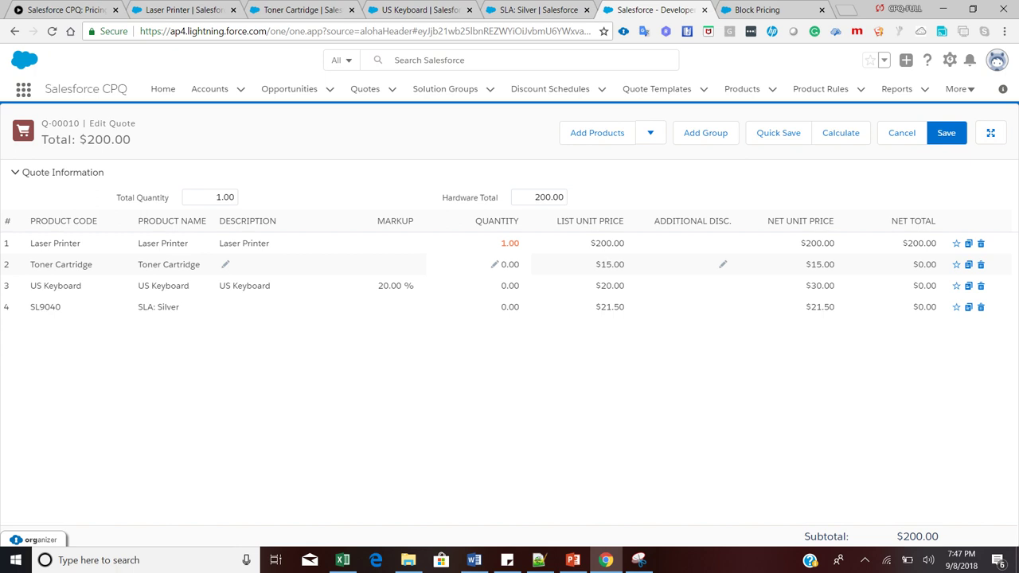
# Step: Open the Toner Cartridge's block prices for editing and examine the quantity bounds and prices for the Standard price book
pyautogui.click(509, 264)
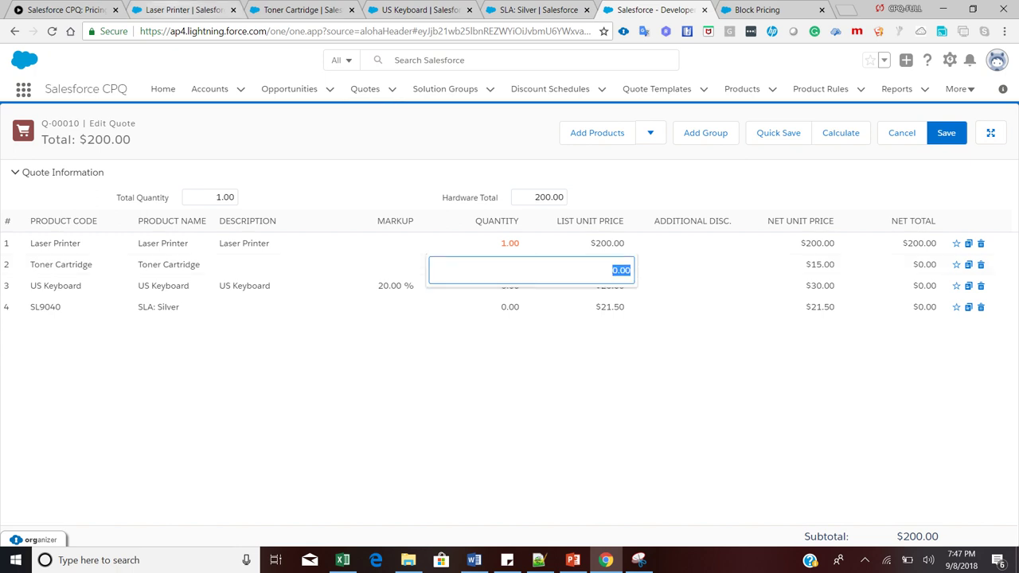
pyautogui.click(279, 8)
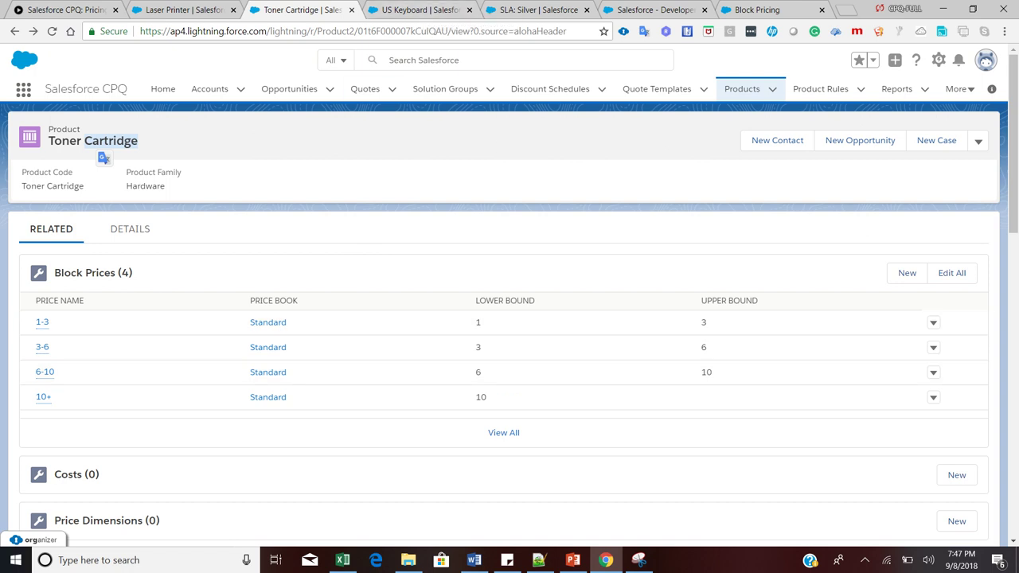
pyautogui.click(951, 273)
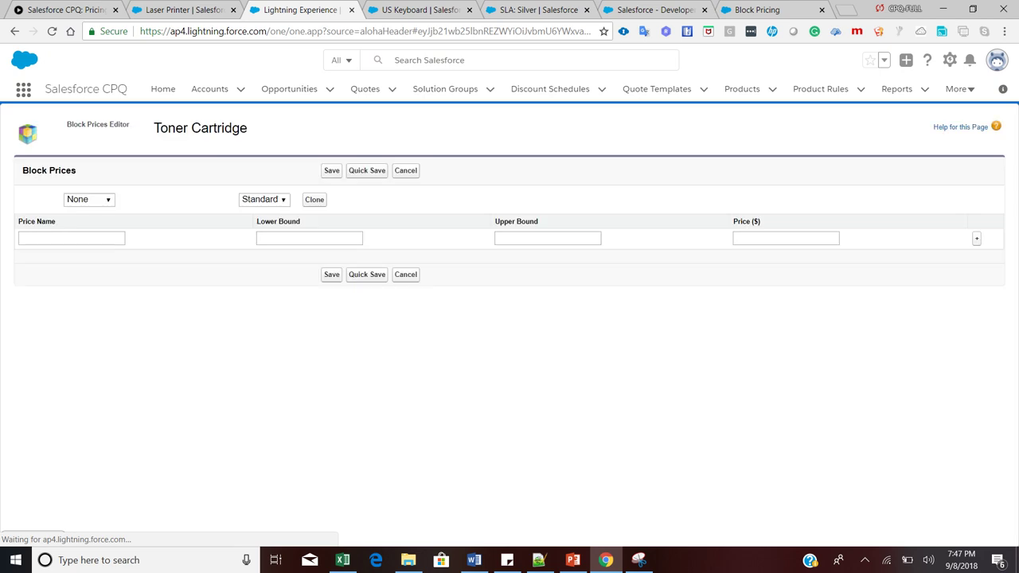
pyautogui.click(88, 199)
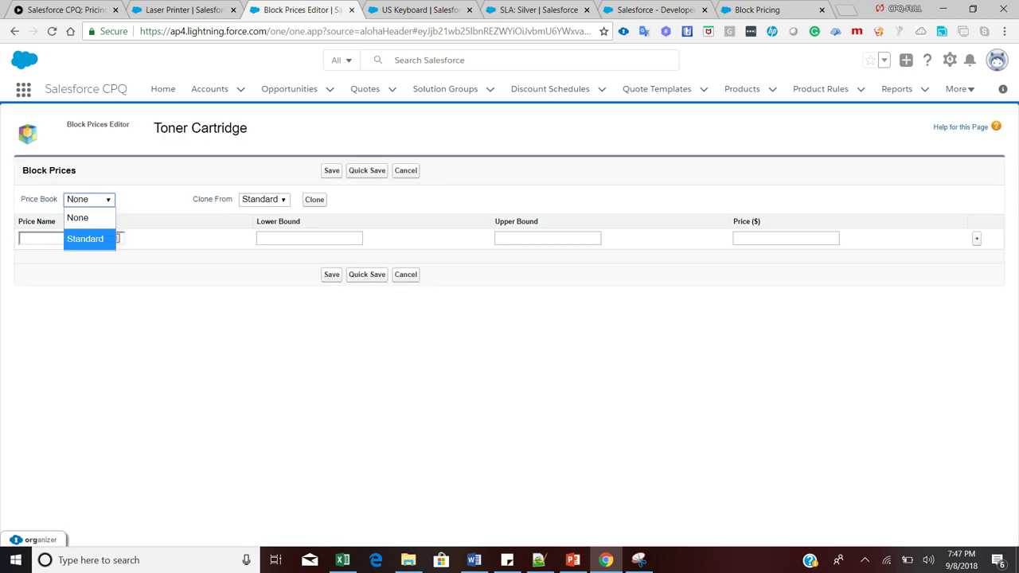
pyautogui.click(85, 239)
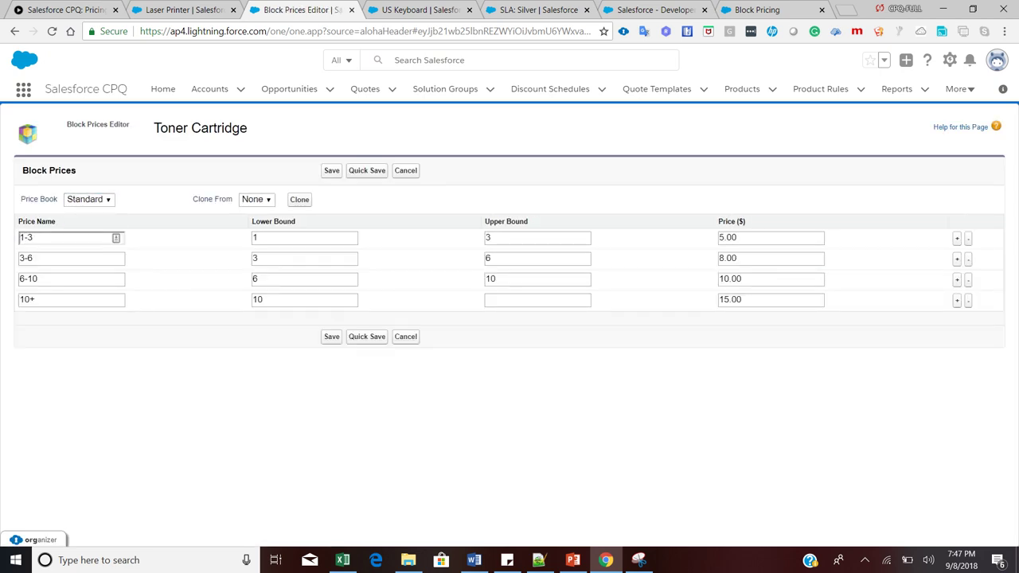
pyautogui.doubleClick(489, 258)
pyautogui.doubleClick(488, 238)
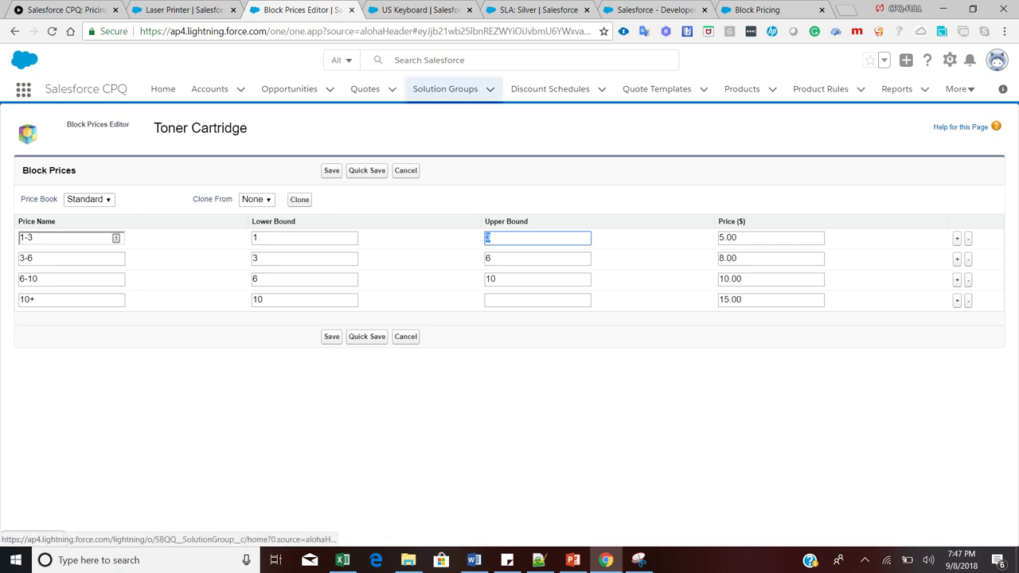
# Step: Go back to the quote being edited and set the Toner Cartridge line's quantity to 2
pyautogui.click(422, 10)
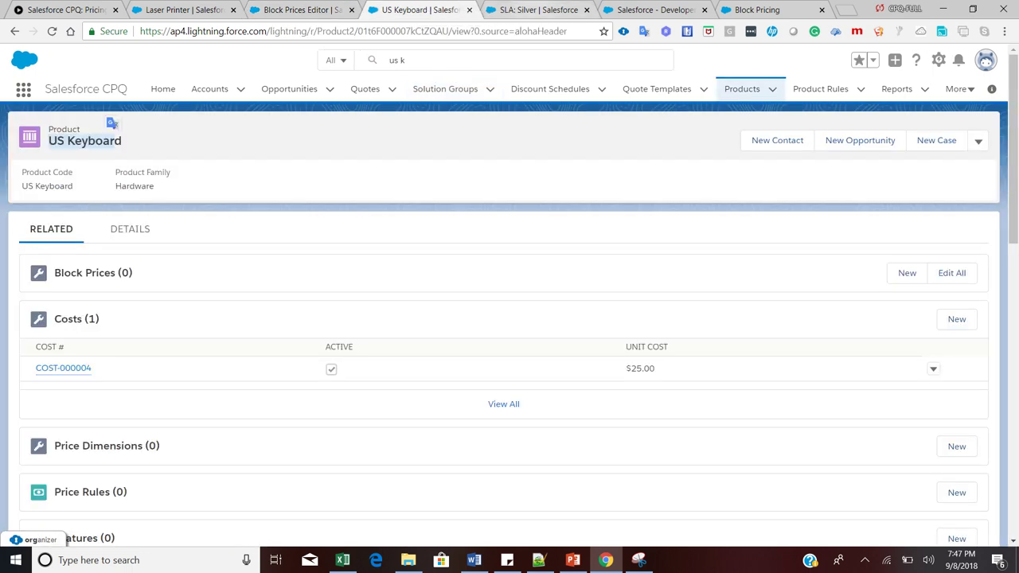
pyautogui.click(538, 10)
pyautogui.click(654, 9)
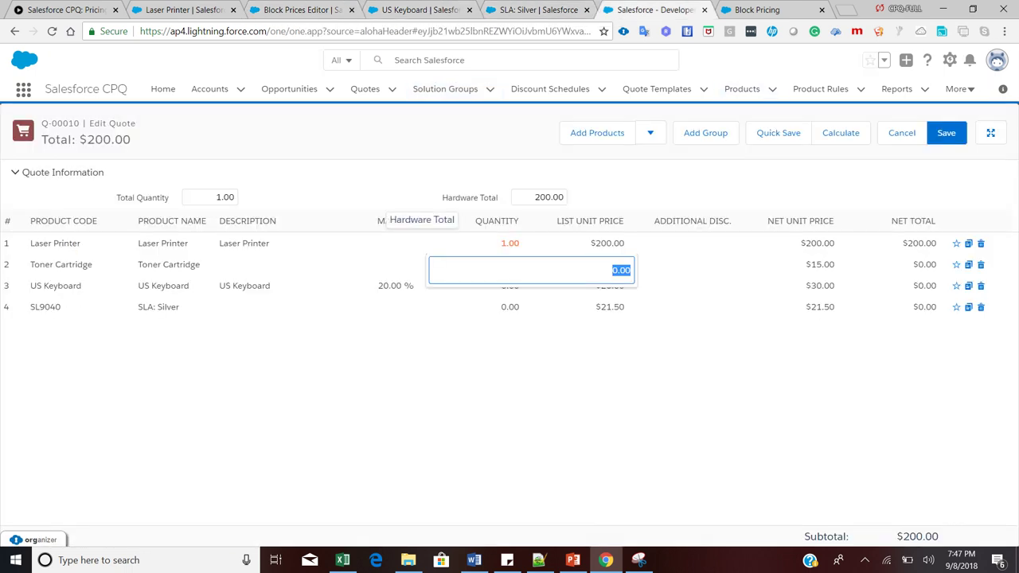
pyautogui.write('2')
pyautogui.press('Tab')
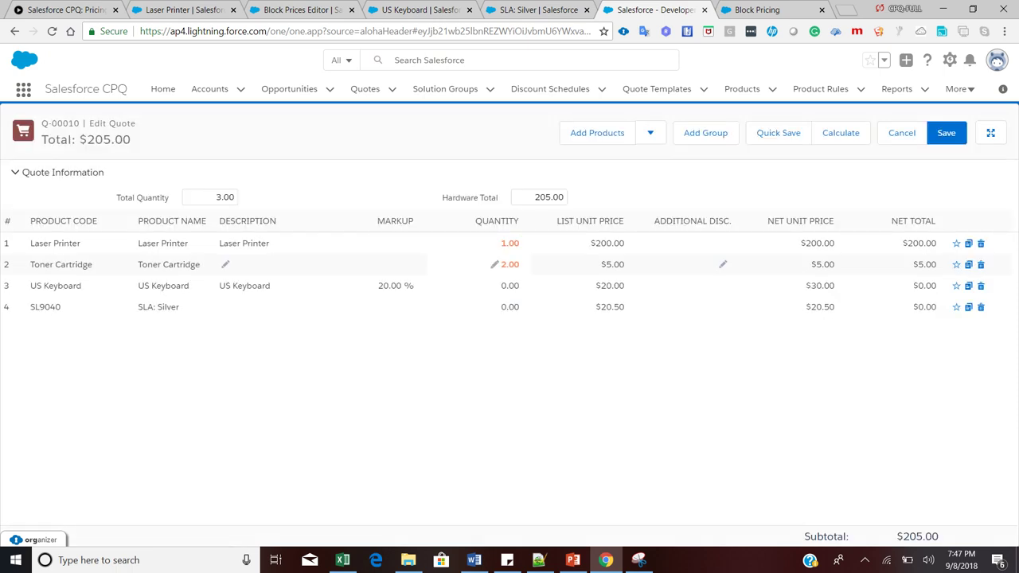
# Step: Set the Toner Cartridge line's quantity to 5 and compare its price with the product's block price tiers
pyautogui.click(494, 264)
pyautogui.write('8')
pyautogui.press('Return')
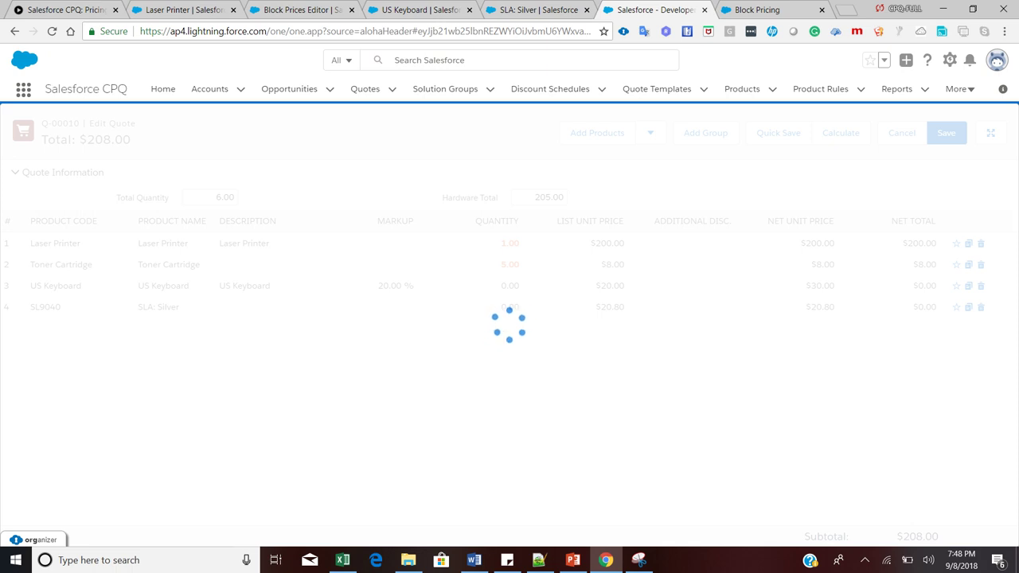
pyautogui.click(314, 10)
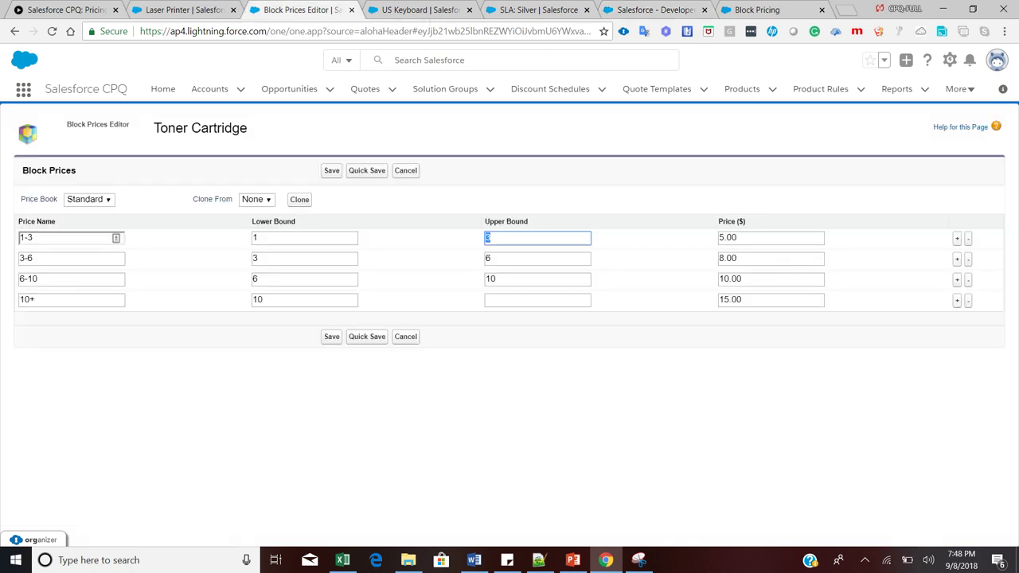
pyautogui.hotkey('ctrl', 'Tab')
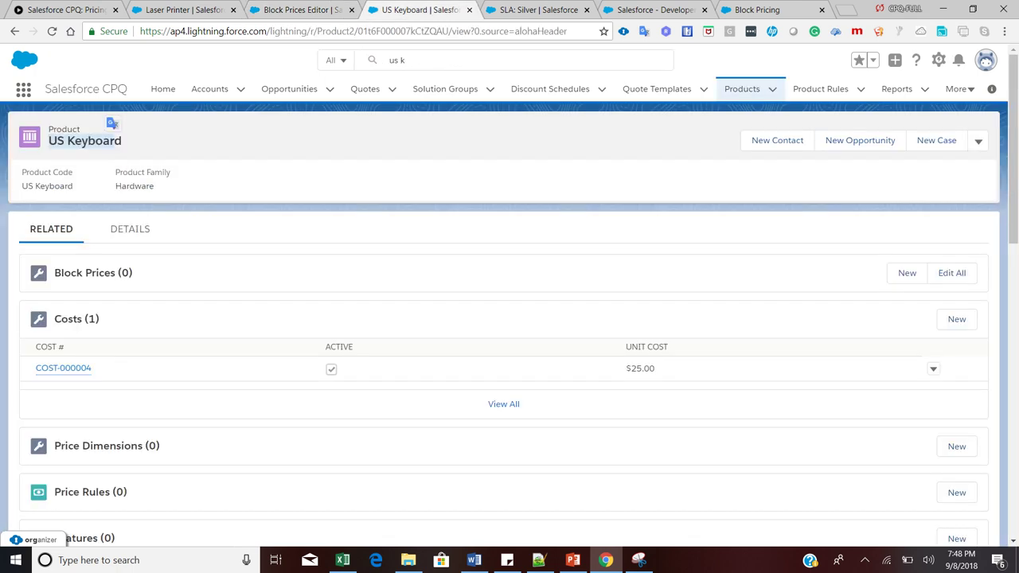
pyautogui.hotkey('ctrl', 'Tab')
pyautogui.hotkey('ctrl', 'Tab')
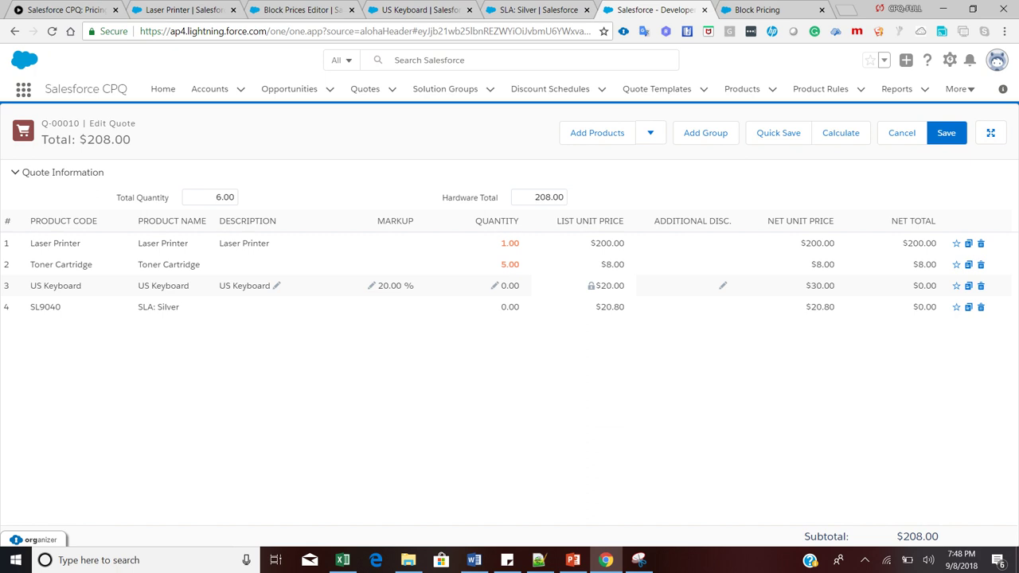
# Step: Check the US Keyboard line's list unit price and markup, and set its quantity to 1
pyautogui.moveTo(601, 285); pyautogui.dragTo(625, 286)
pyautogui.moveTo(377, 285); pyautogui.dragTo(414, 286)
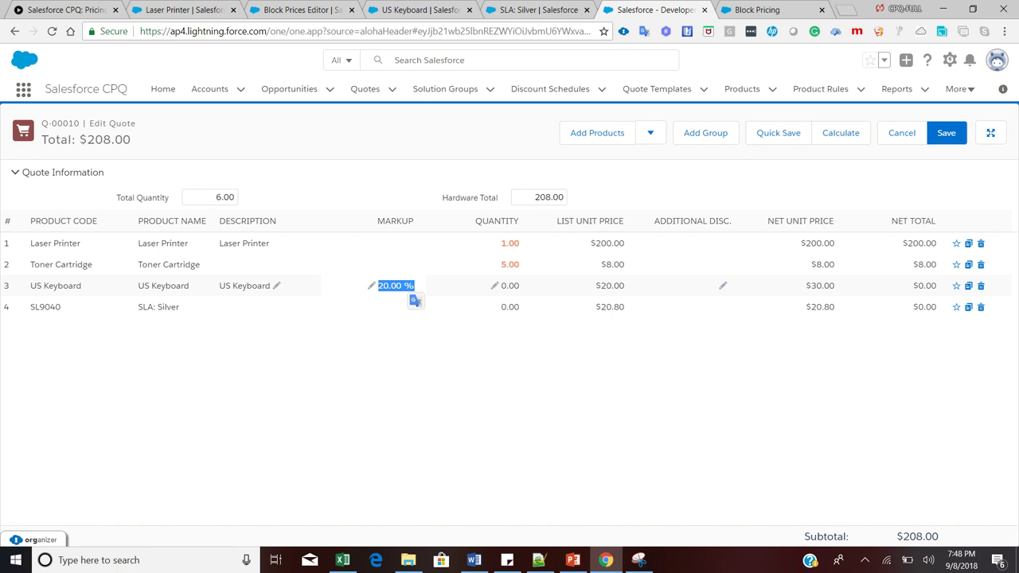
pyautogui.doubleClick(479, 286)
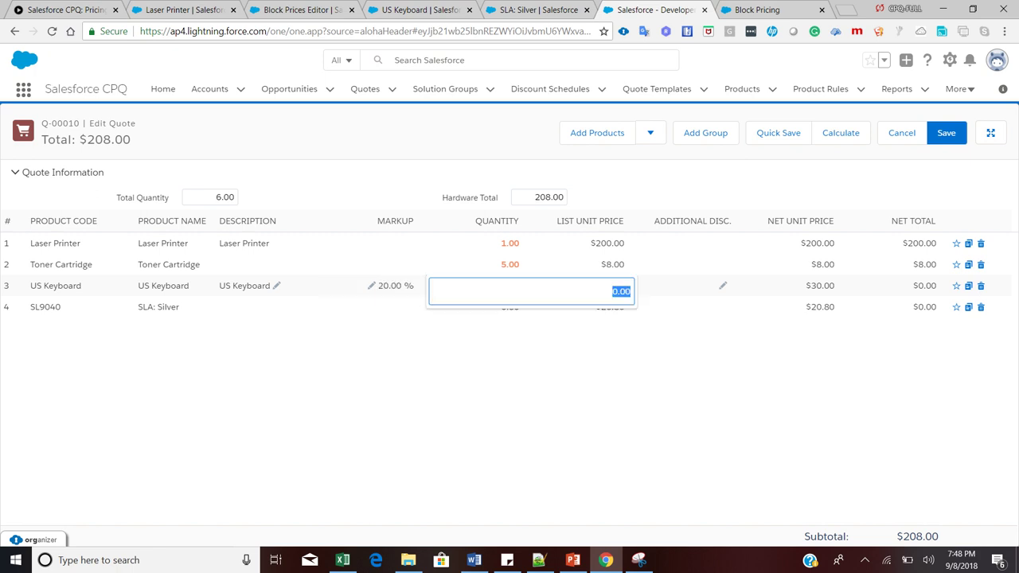
pyautogui.write('1')
pyautogui.press('Return')
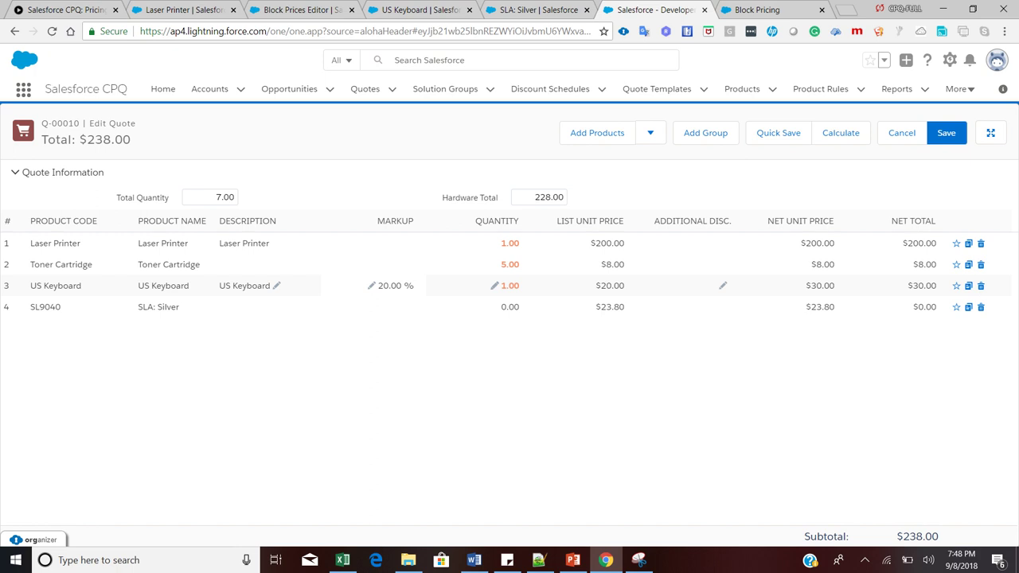
# Step: Set the US Keyboard line's markup to 10%
pyautogui.click(395, 286)
pyautogui.write('10')
pyautogui.press('Return')
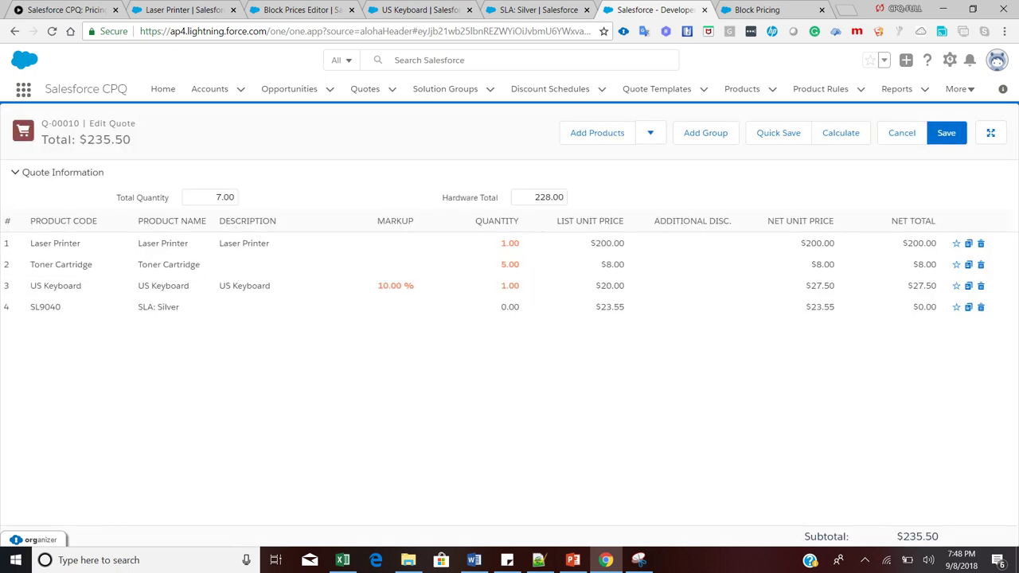
# Step: Raise the US Keyboard line's markup to 100%
pyautogui.click(390, 285)
pyautogui.press('BackSpace')
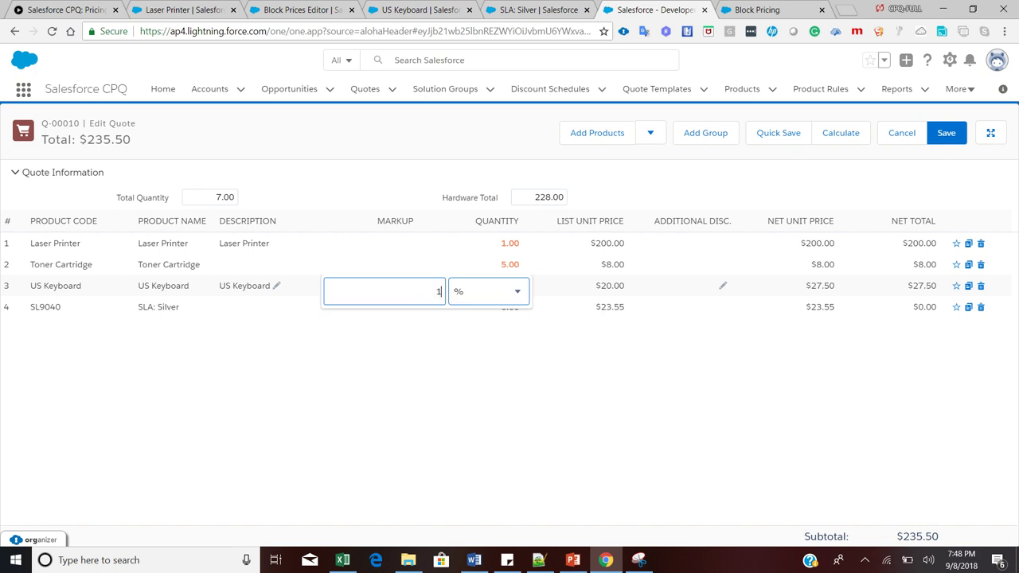
pyautogui.write('100')
pyautogui.press('Return')
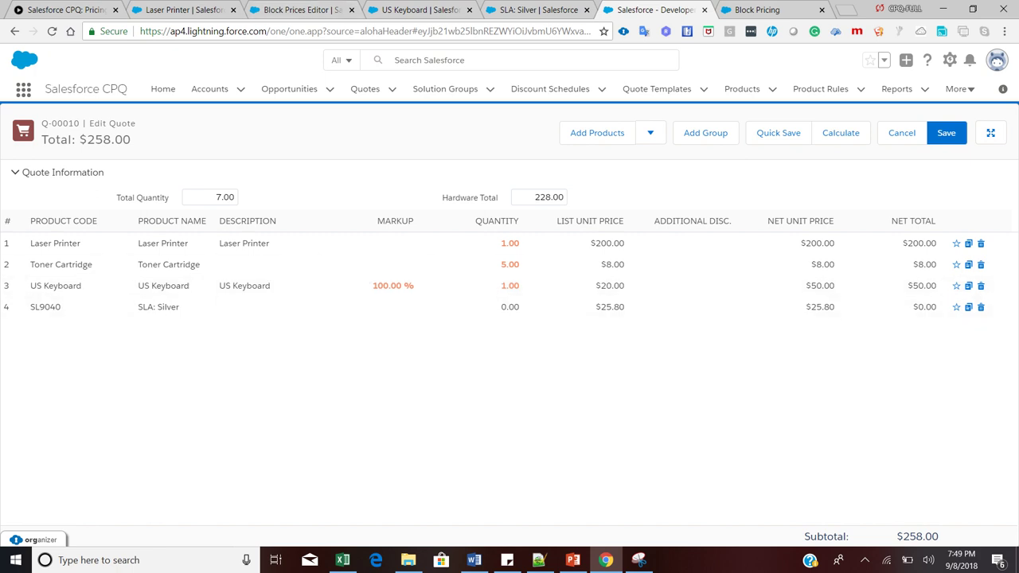
# Step: Compare the unit cost on the US Keyboard product record with the net unit price on its quote line
pyautogui.click(418, 10)
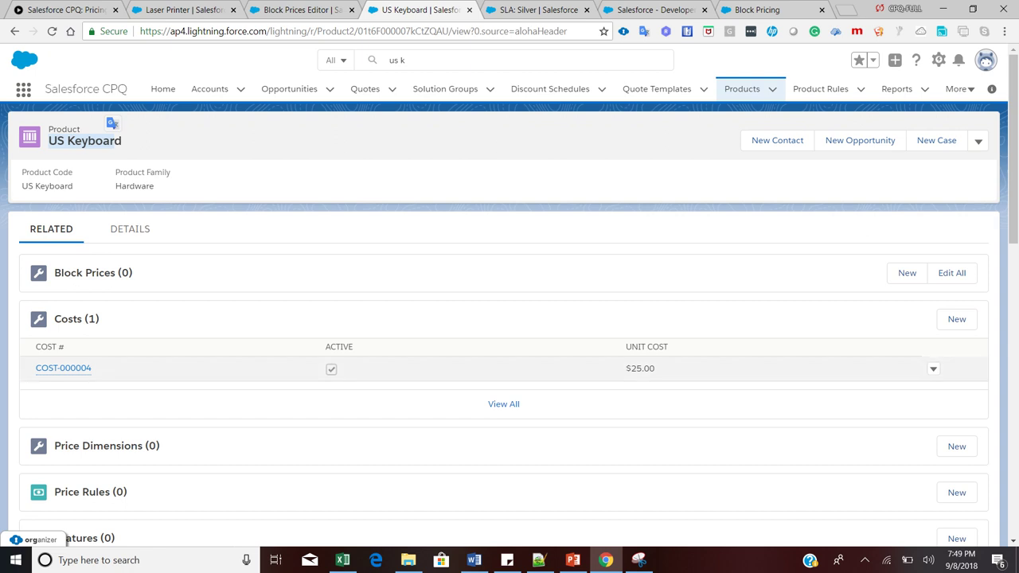
pyautogui.moveTo(656, 369); pyautogui.dragTo(626, 369)
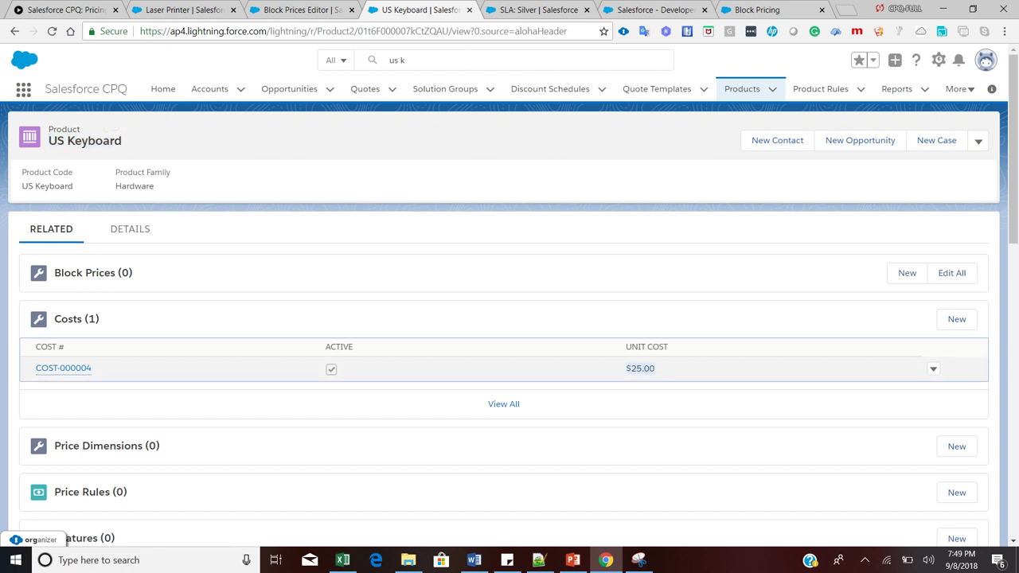
pyautogui.click(654, 9)
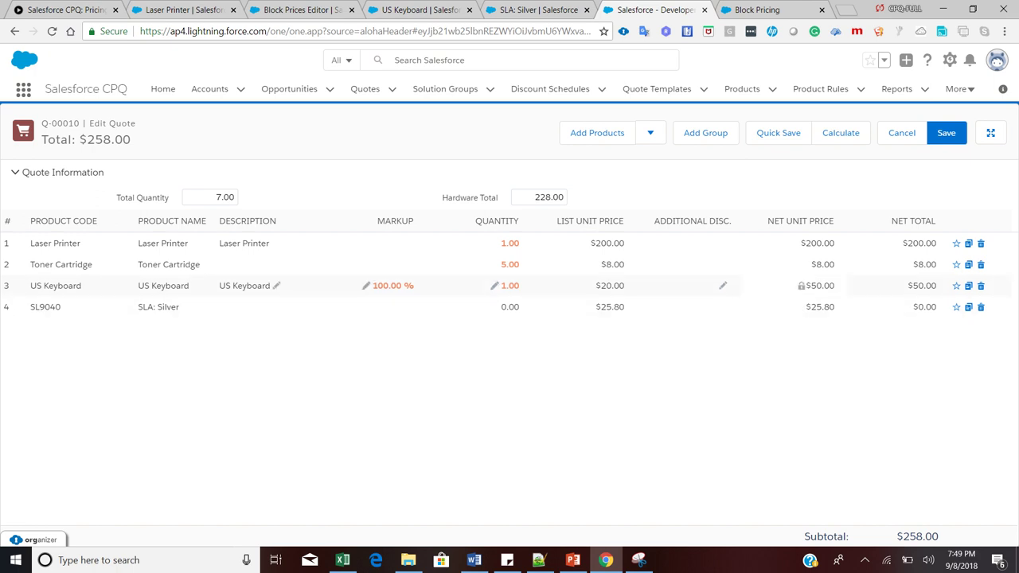
pyautogui.moveTo(811, 285); pyautogui.dragTo(834, 285)
pyautogui.click(822, 285)
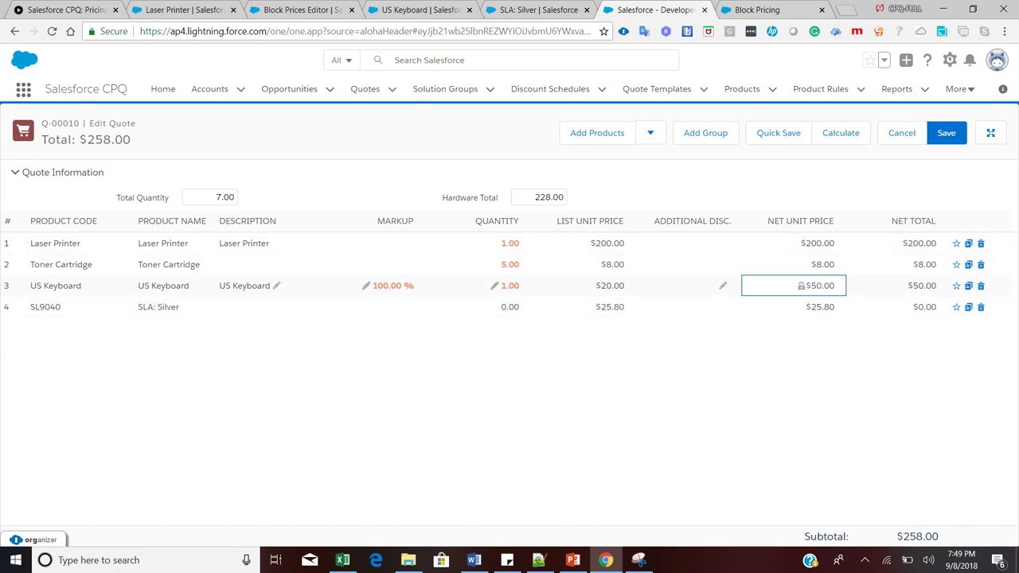
pyautogui.click(414, 9)
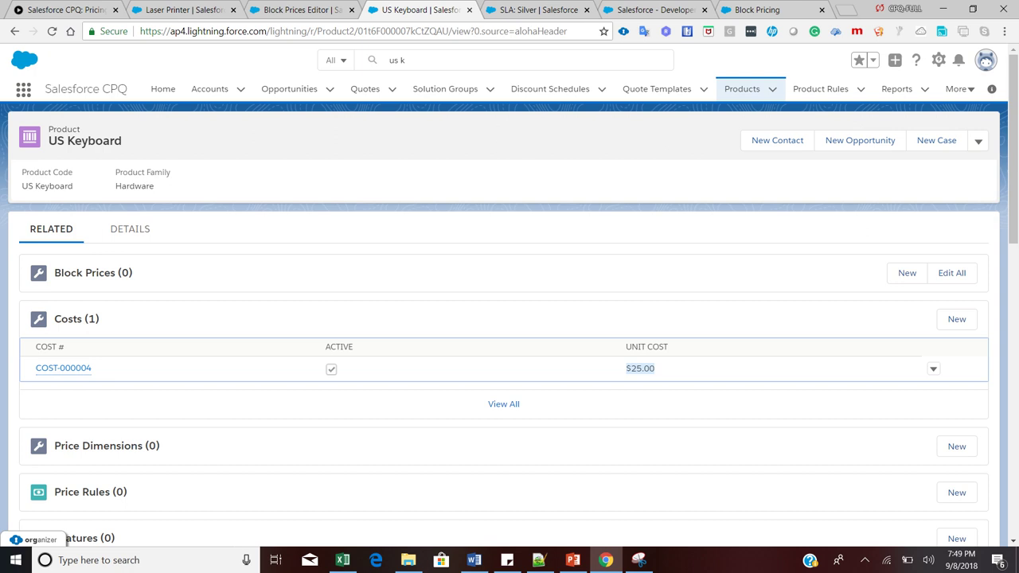
pyautogui.moveTo(655, 368); pyautogui.dragTo(634, 369)
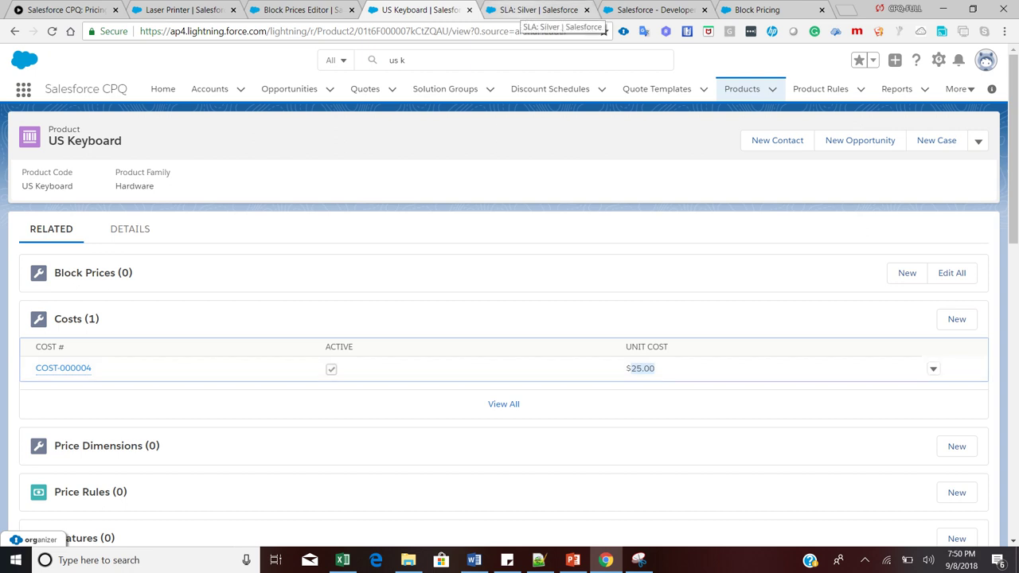
# Step: Return to the quote and set the SLA: Silver line's quantity to 1
pyautogui.click(542, 11)
pyautogui.click(652, 9)
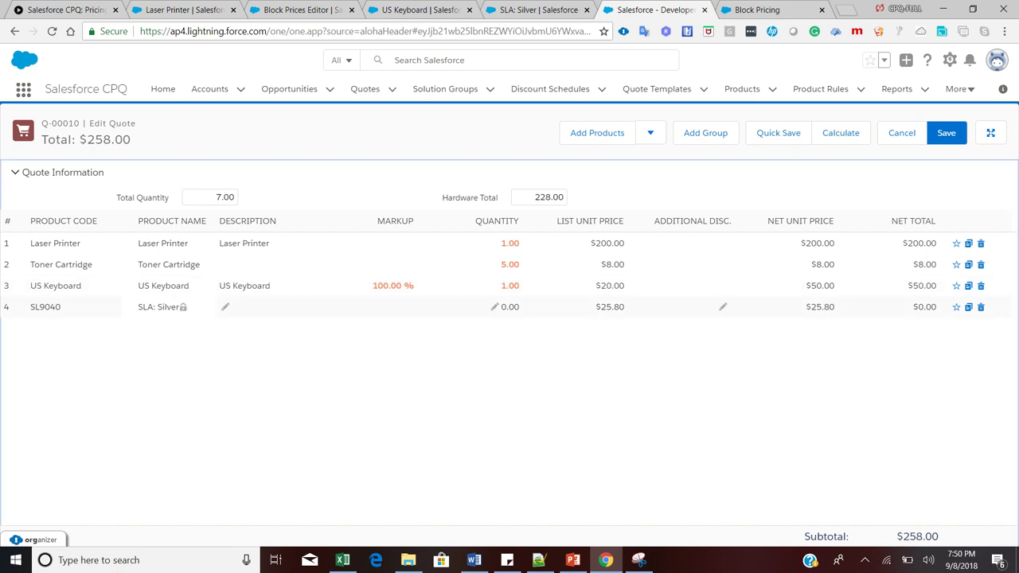
pyautogui.click(501, 306)
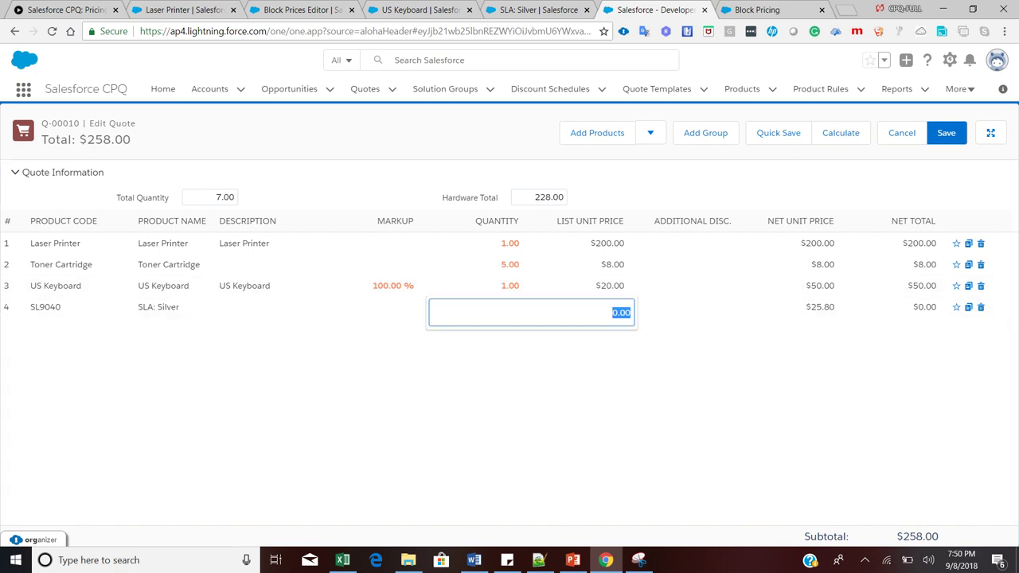
pyautogui.write('1')
pyautogui.press('Return')
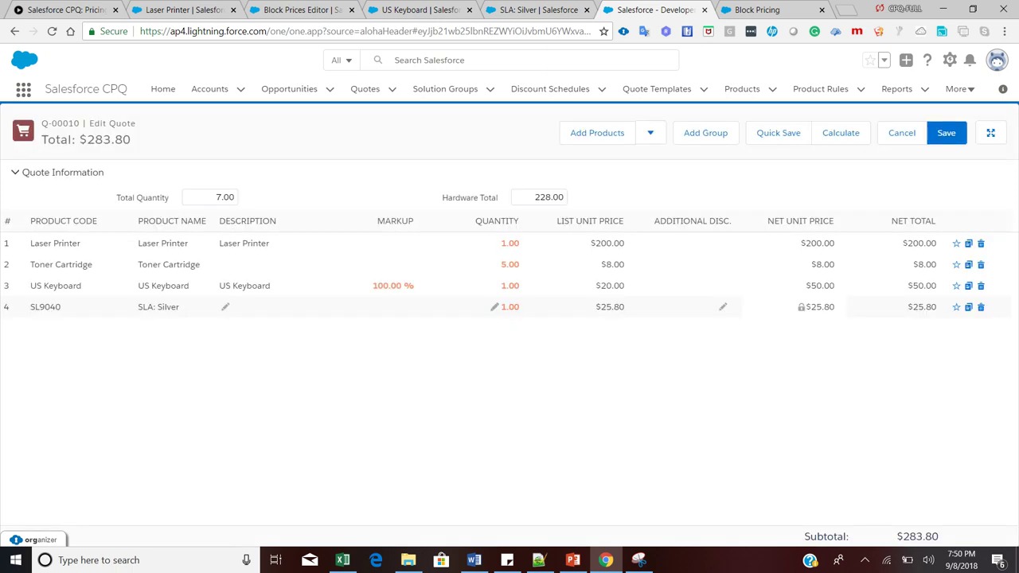
# Step: Review the pricing method, subscription pricing and percent of total value on the SLA: Silver product record
pyautogui.click(525, 9)
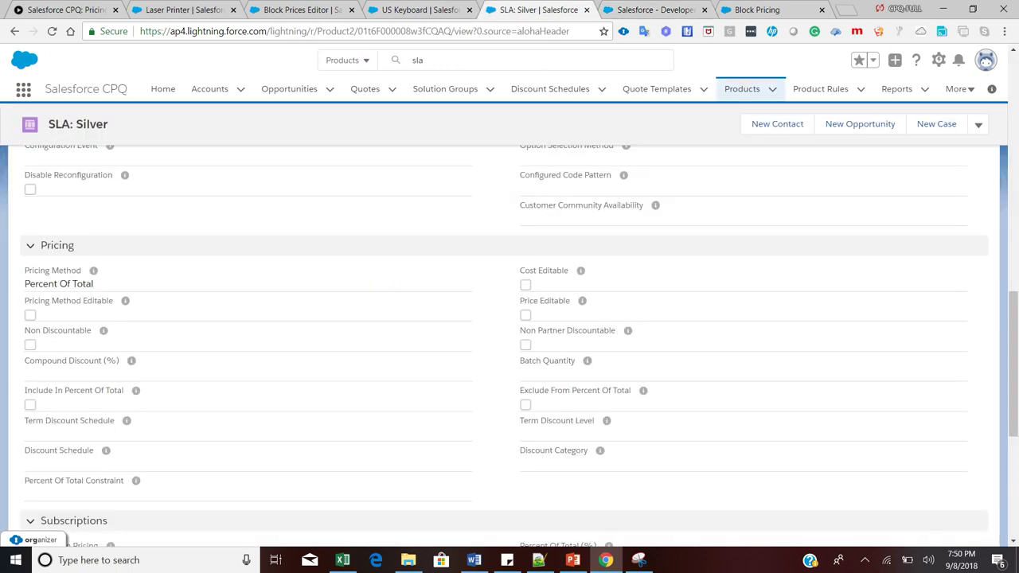
pyautogui.scroll(-2, 510, 348)
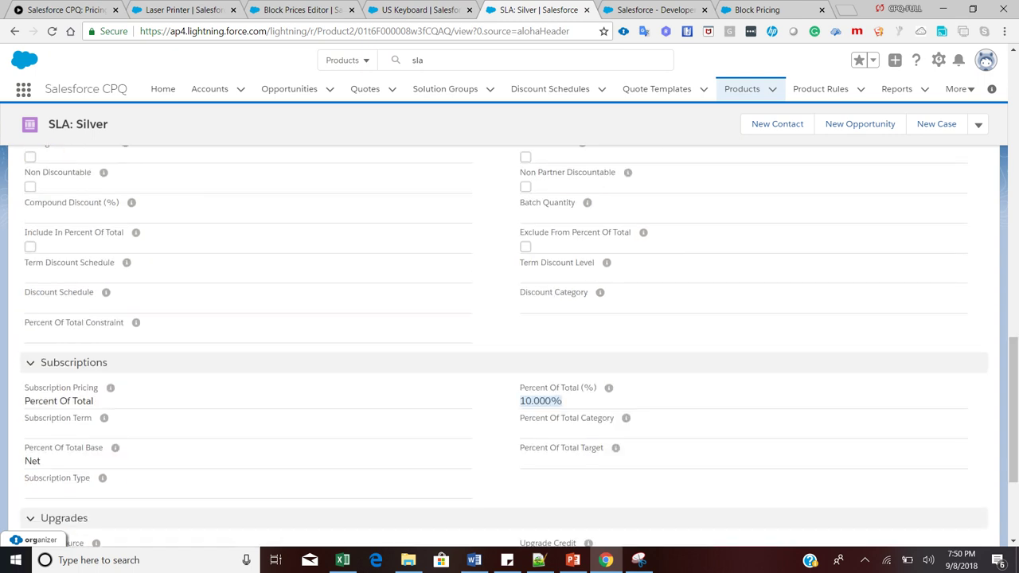
pyautogui.moveTo(520, 388); pyautogui.dragTo(562, 401)
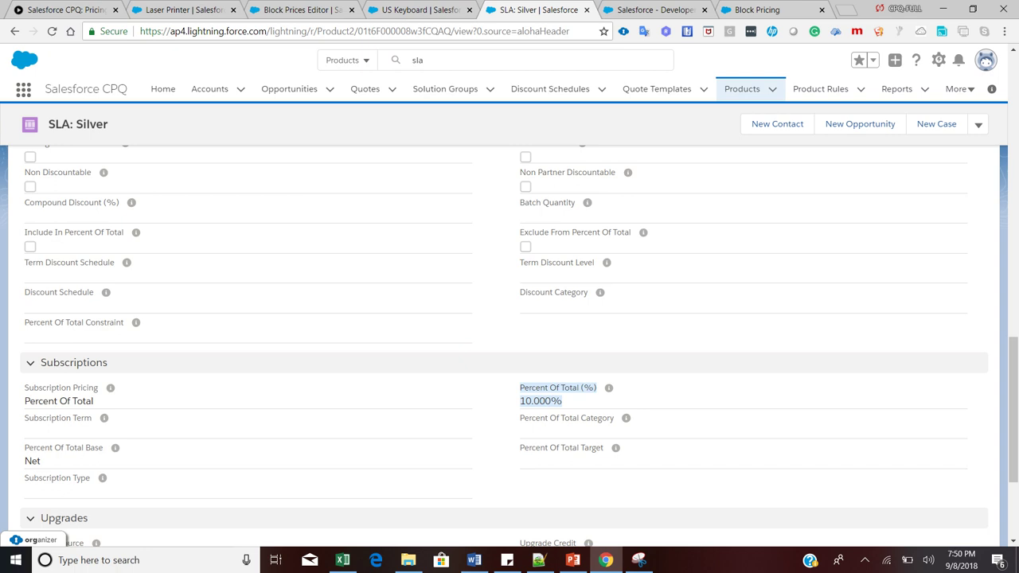
pyautogui.scroll(2, 509, 342)
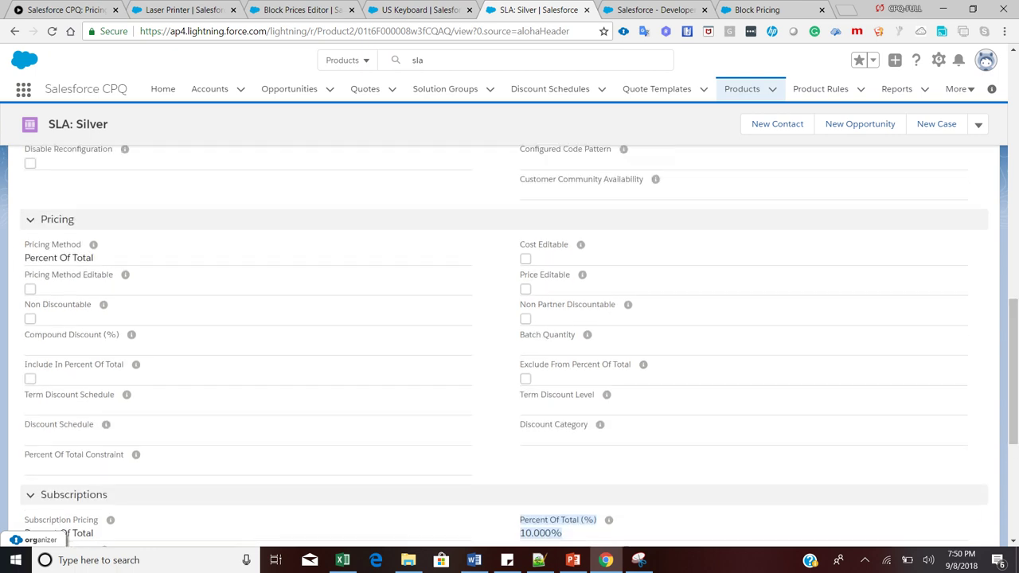
pyautogui.moveTo(25, 244); pyautogui.dragTo(58, 258)
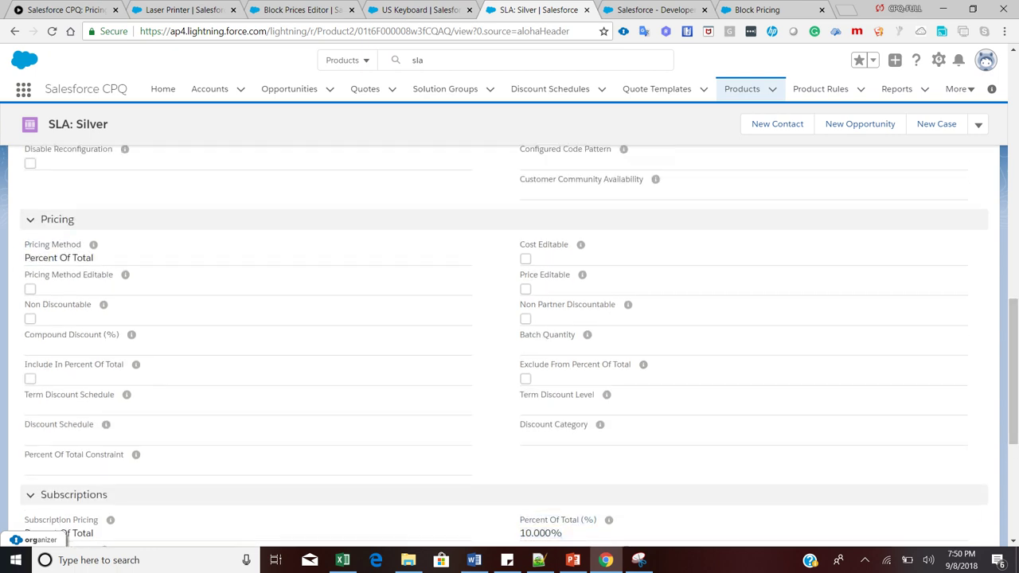
pyautogui.scroll(-3, 510, 342)
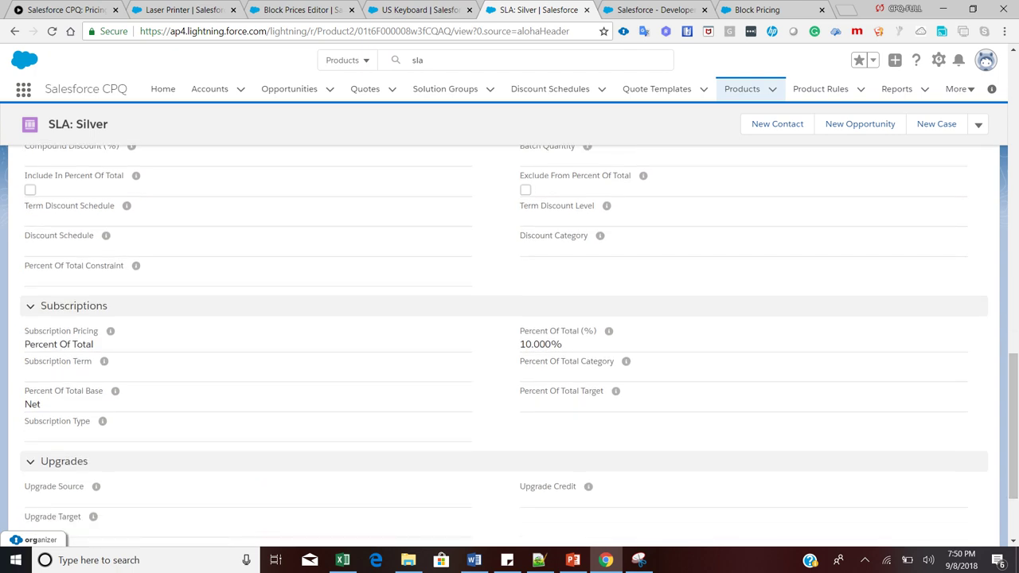
pyautogui.moveTo(597, 331); pyautogui.dragTo(82, 344)
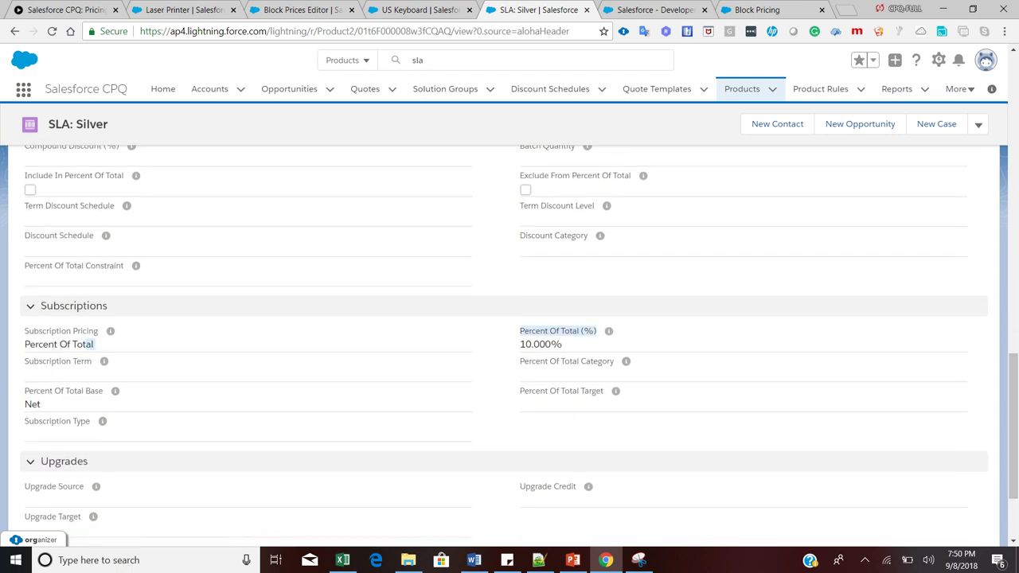
# Step: Check the SLA: Silver record's percent of total against its net unit price and the other lines' net unit prices in the quote
pyautogui.click(86, 344)
pyautogui.moveTo(525, 344); pyautogui.dragTo(562, 344)
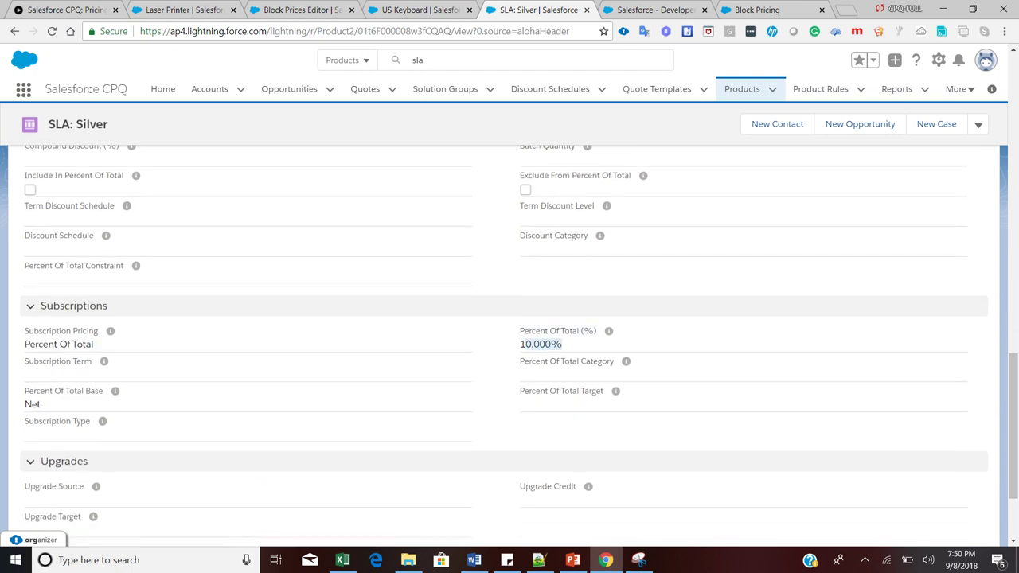
pyautogui.click(649, 9)
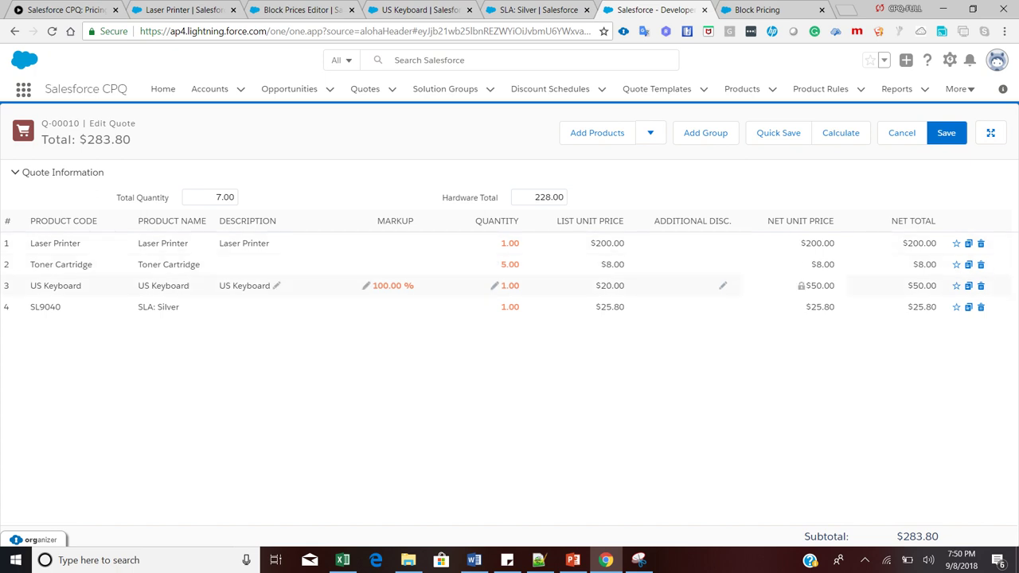
pyautogui.moveTo(836, 286); pyautogui.dragTo(801, 243)
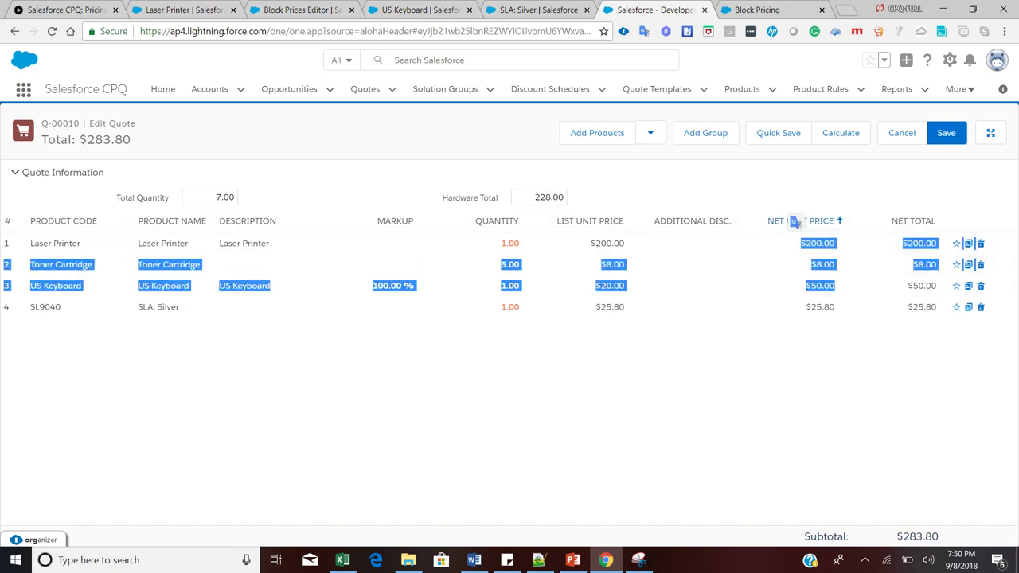
pyautogui.click(795, 223)
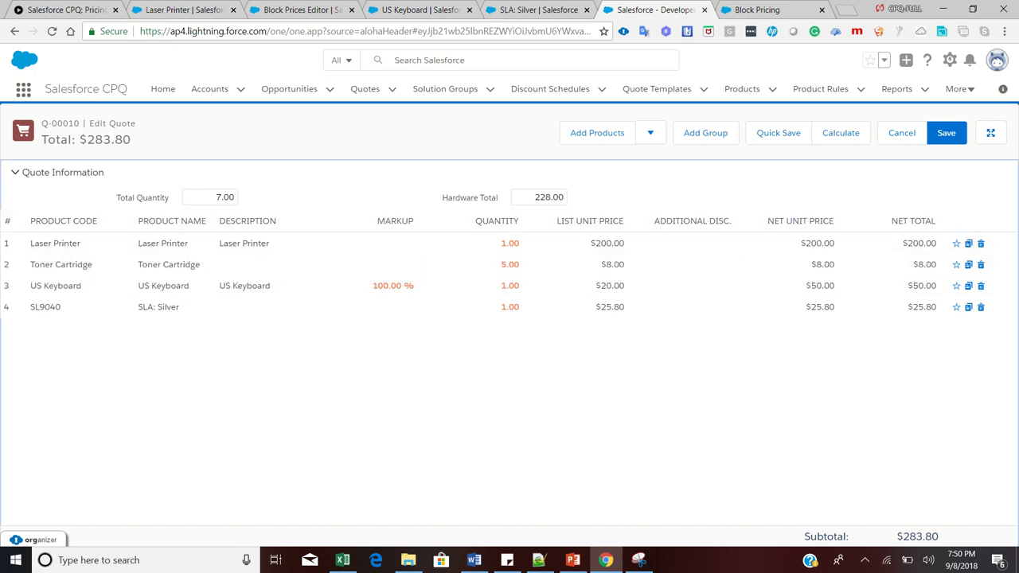
pyautogui.moveTo(811, 306); pyautogui.dragTo(835, 307)
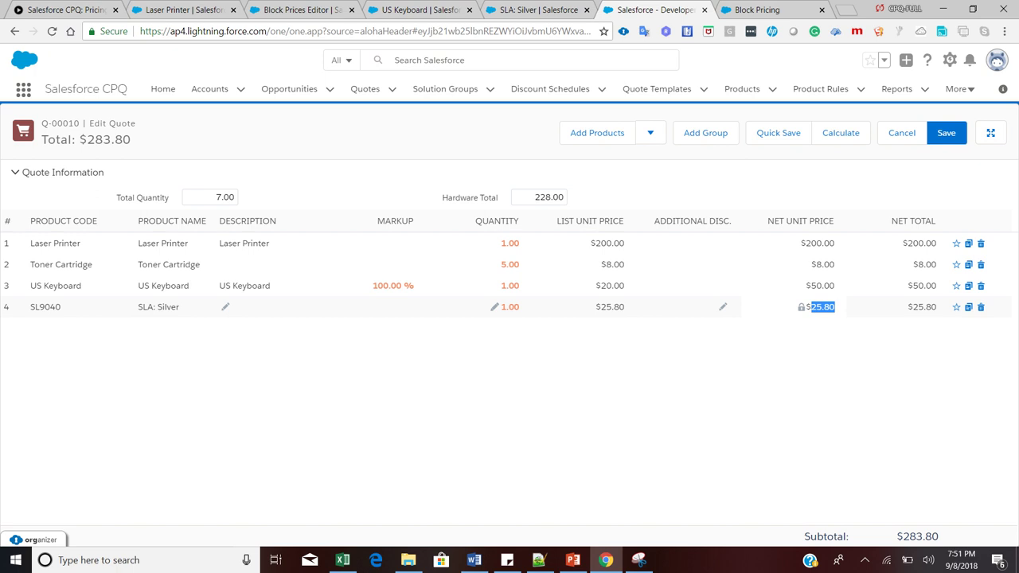
pyautogui.click(700, 358)
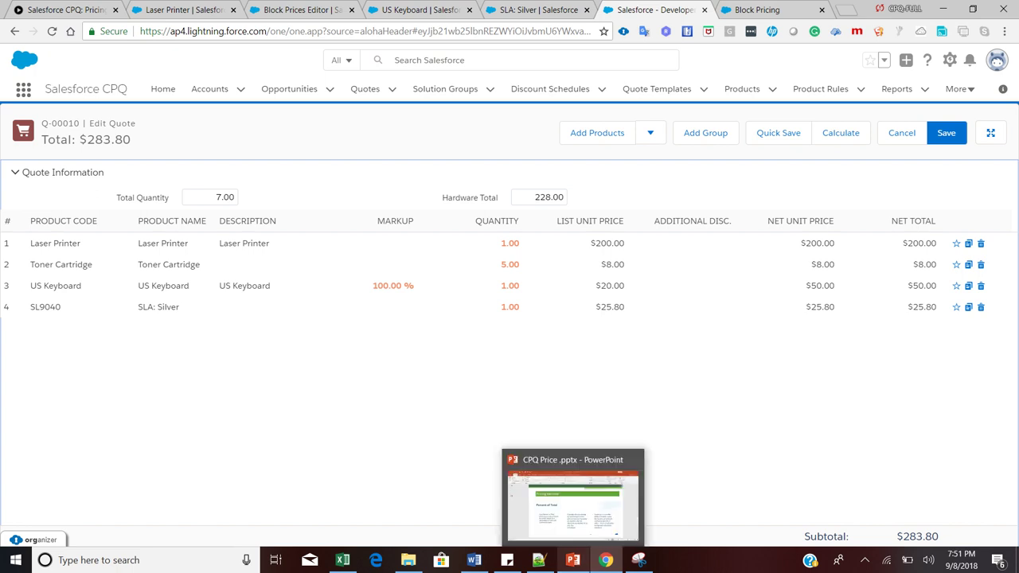
# Step: Switch to the CPQ Price presentation in PowerPoint and view the Product Pricing Overview slide's price table at 100% zoom
pyautogui.click(573, 559)
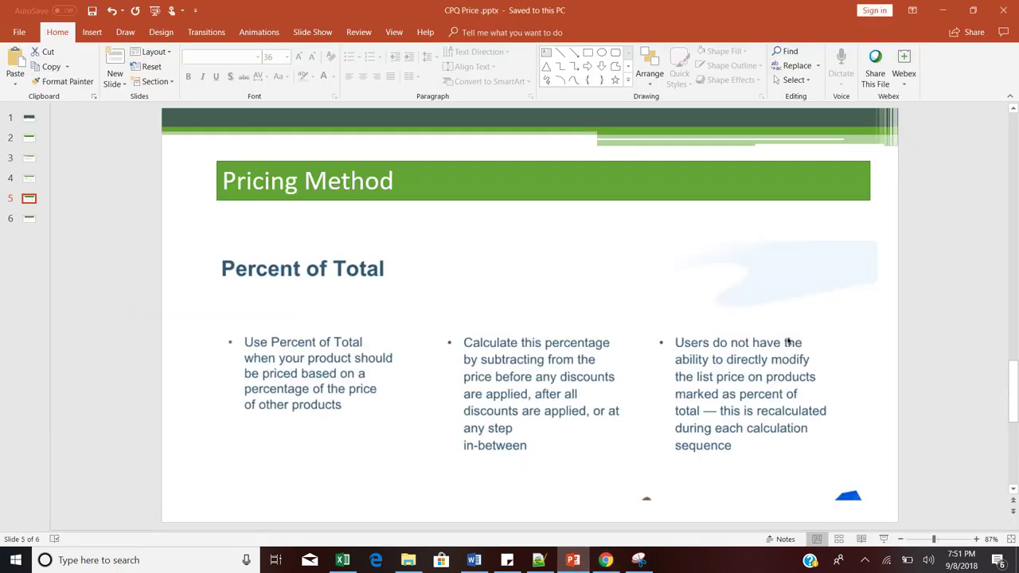
pyautogui.scroll(-1, 788, 341)
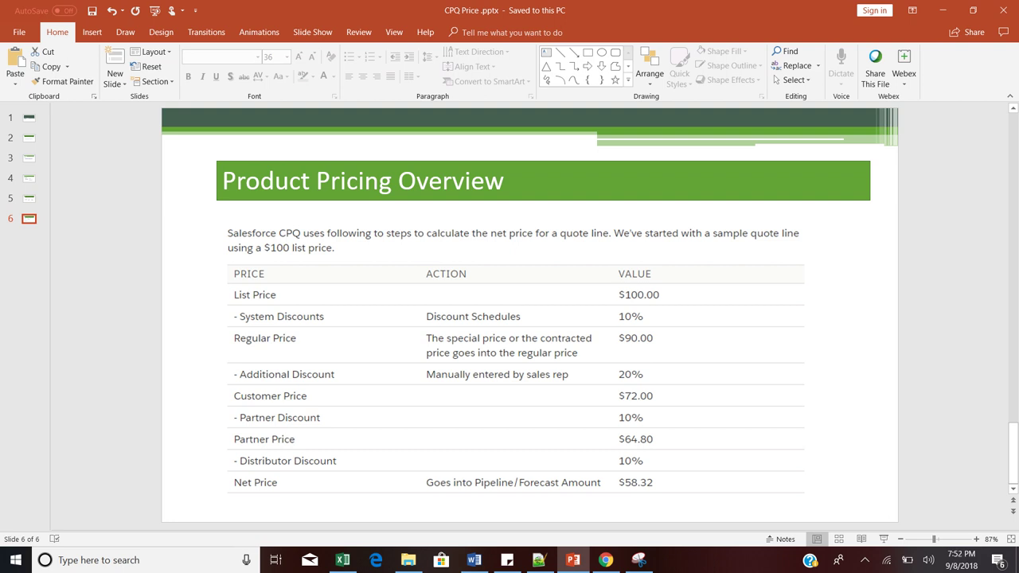
pyautogui.click(976, 539)
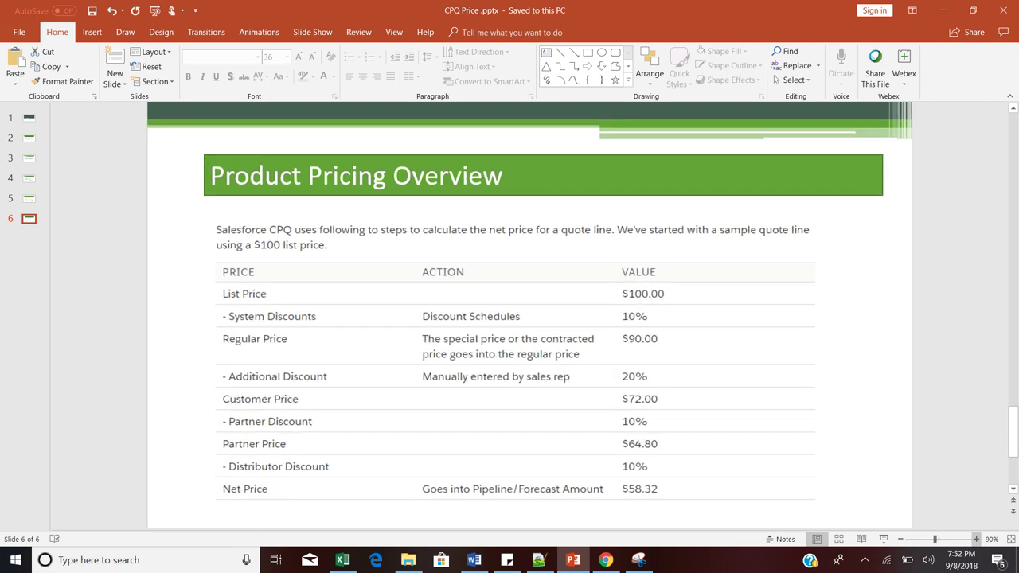
pyautogui.click(976, 539)
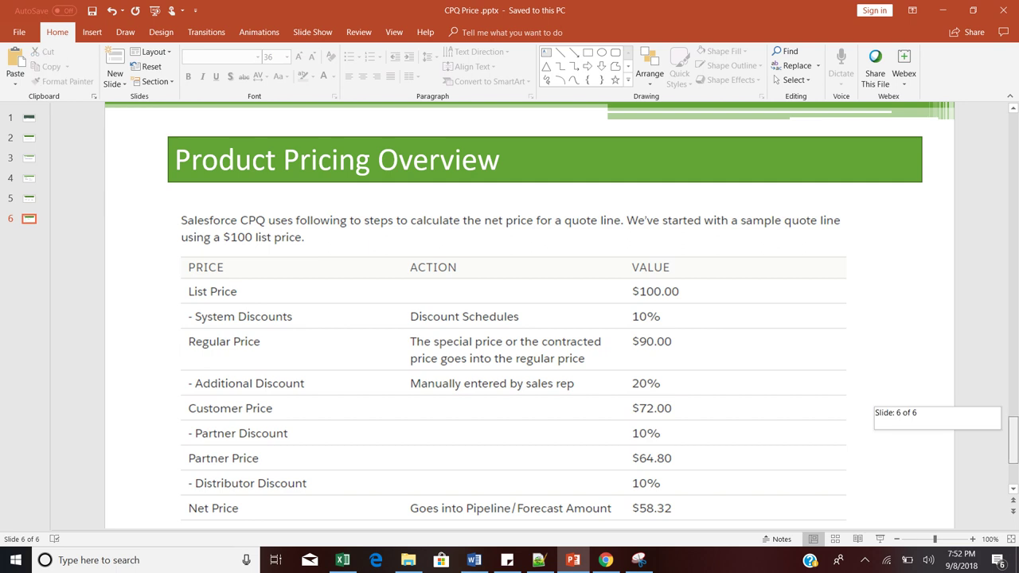
pyautogui.moveTo(1013, 438); pyautogui.dragTo(1012, 440)
pyautogui.click(520, 368)
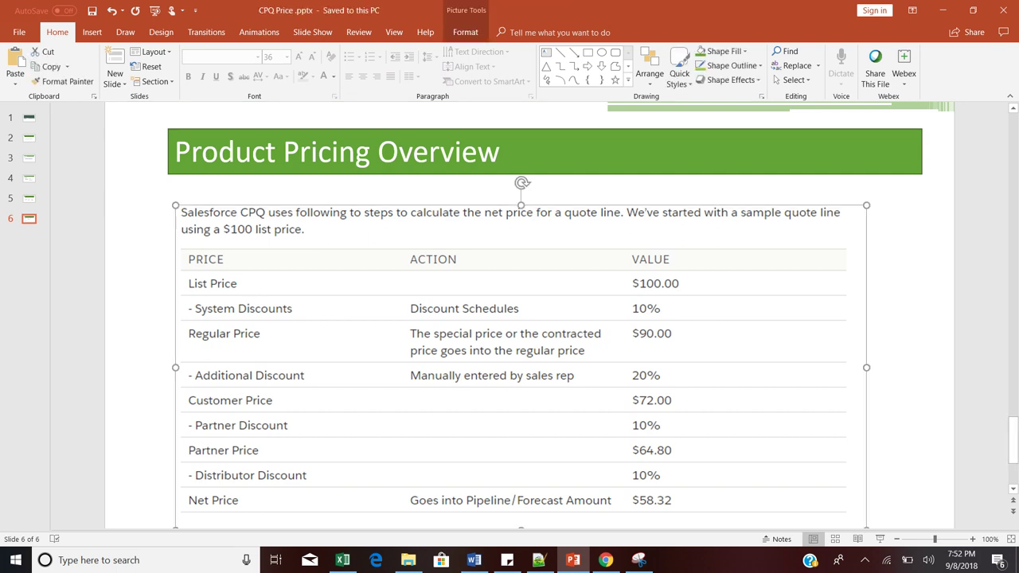